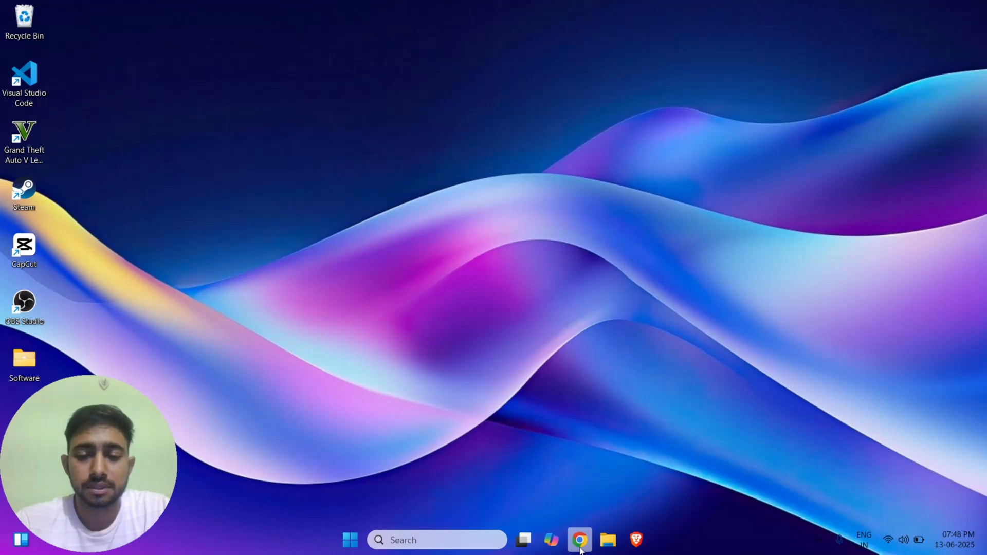
# Launch Chrome under the user's own profile and run a Google search for 'mysql'.
pyautogui.click(581, 549)
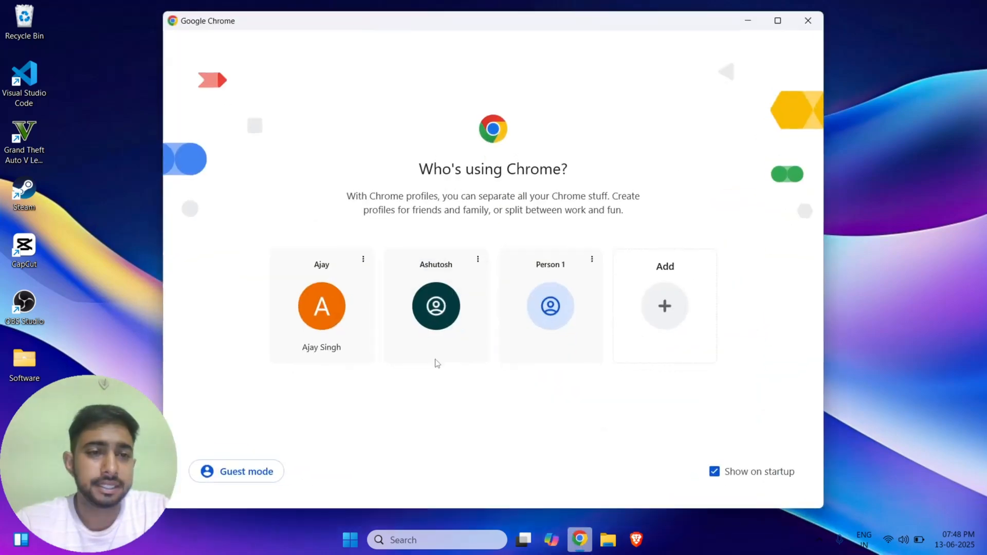
pyautogui.click(331, 327)
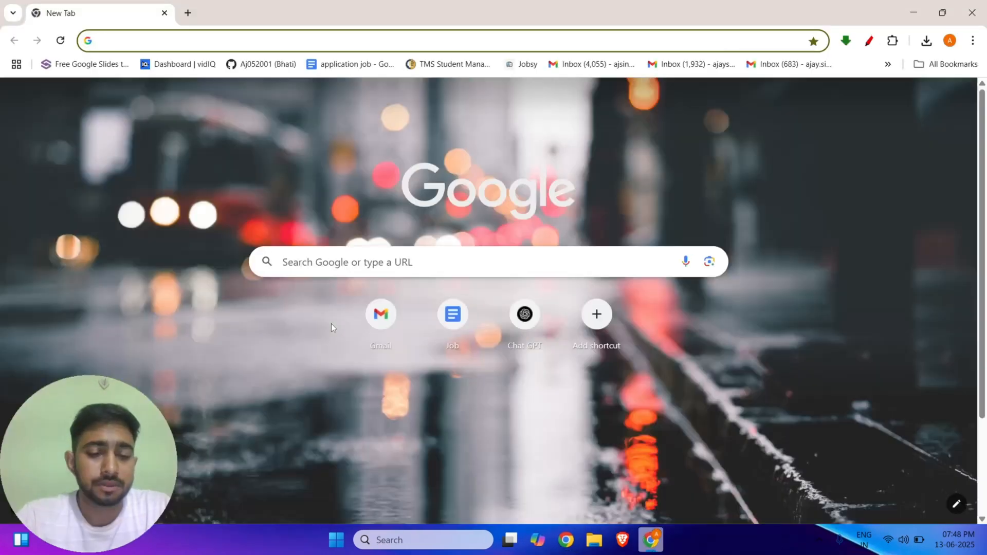
pyautogui.write('mysql')
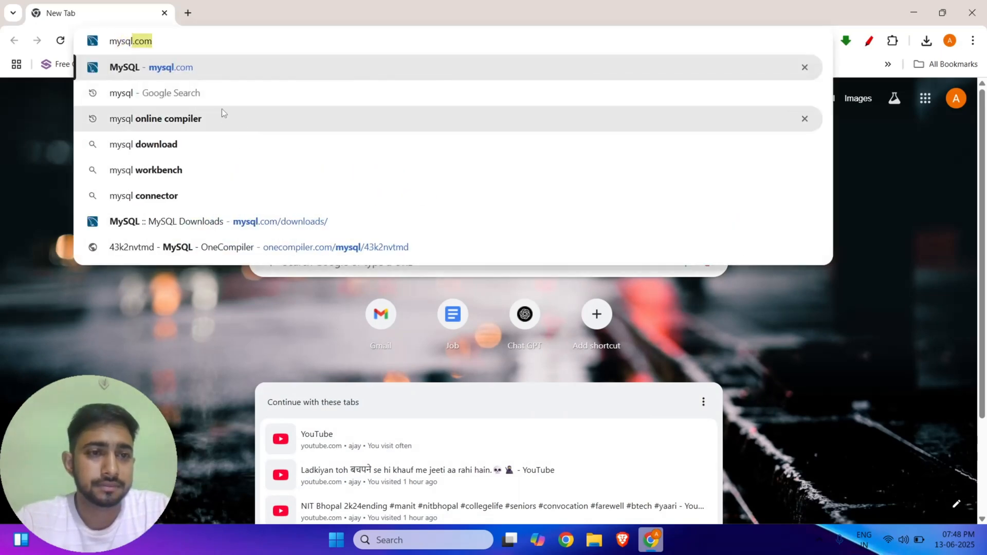
pyautogui.press('Down')
pyautogui.press('Return')
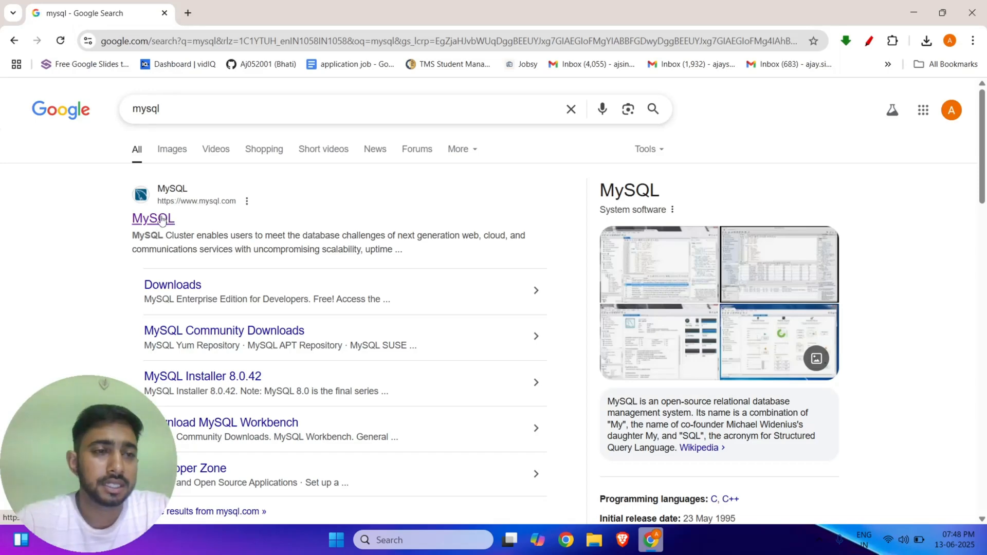
# Go from mysql.com Downloads to MySQL Installer for Windows and choose the 353.7M installer.
pyautogui.click(161, 220)
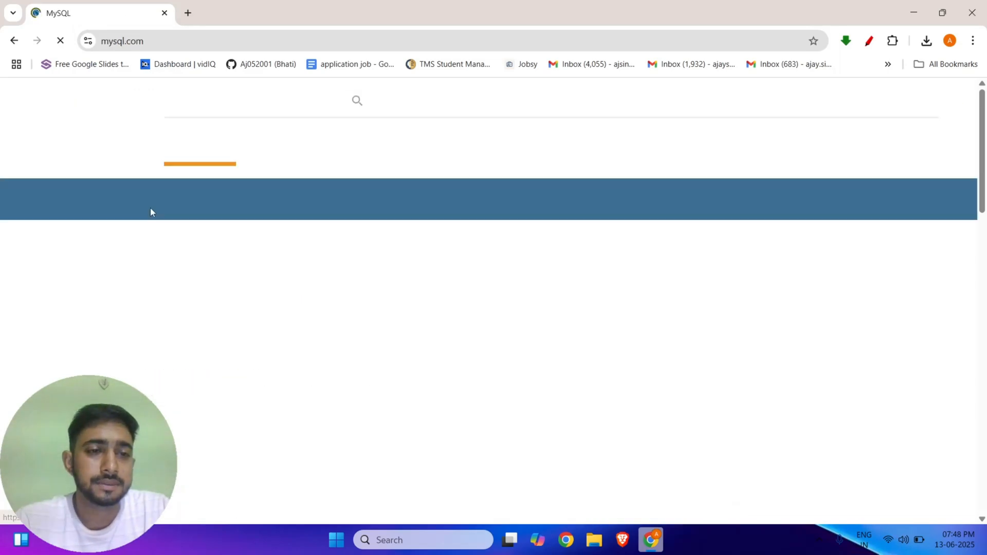
pyautogui.click(288, 153)
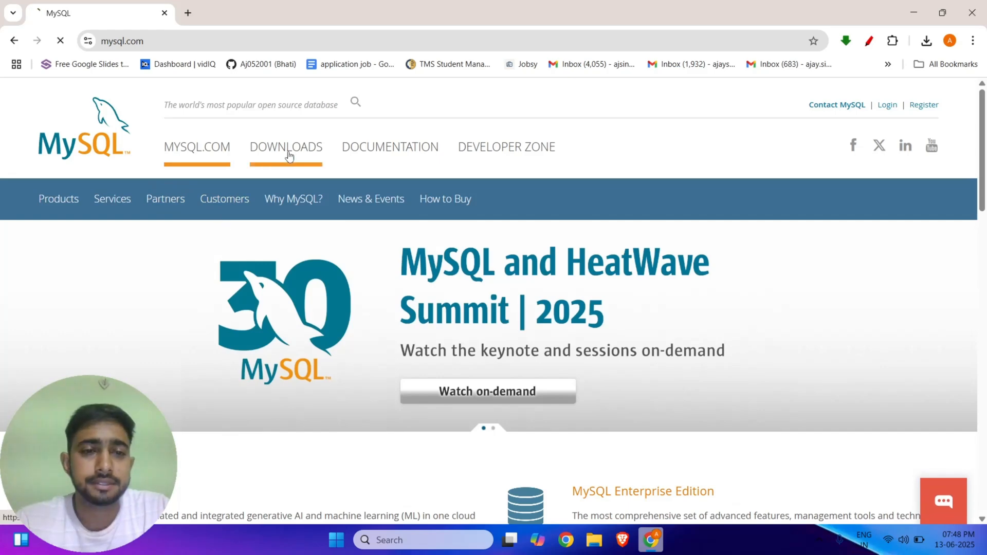
pyautogui.scroll(-4, 249, 226)
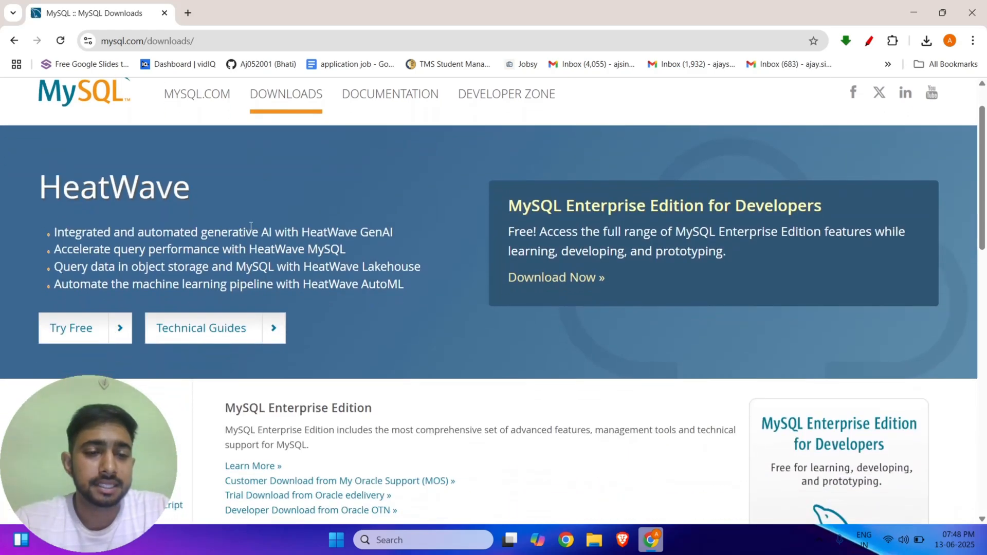
pyautogui.scroll(-5, 250, 230)
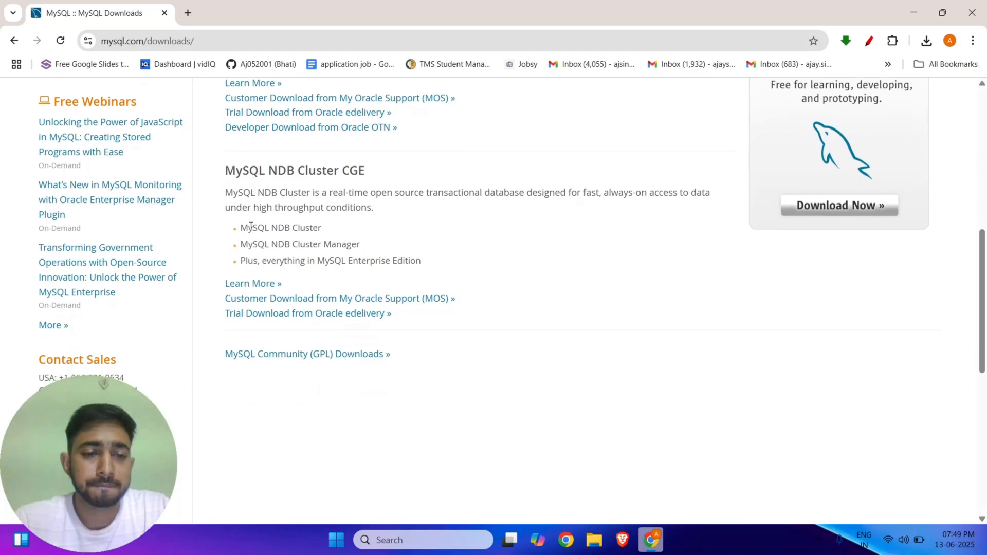
pyautogui.click(279, 356)
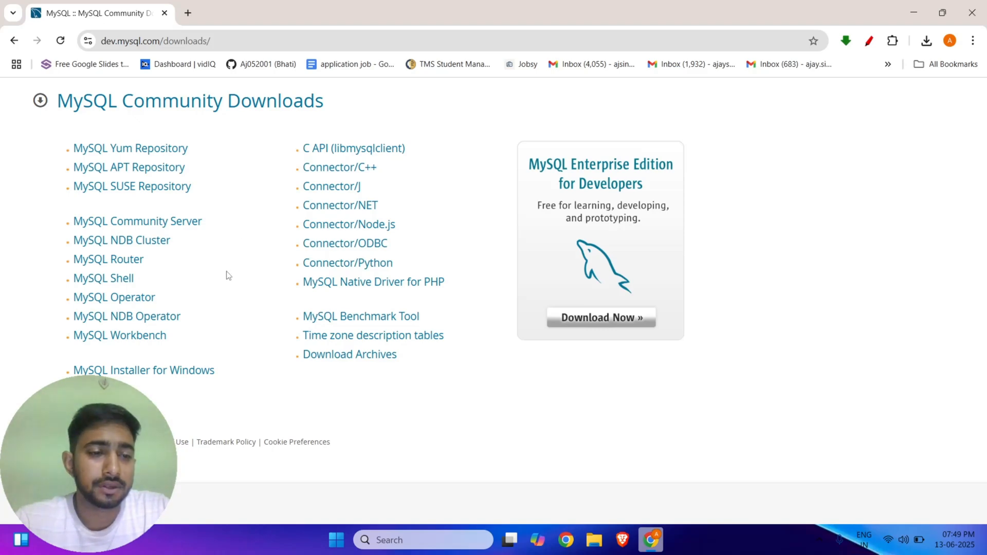
pyautogui.click(174, 372)
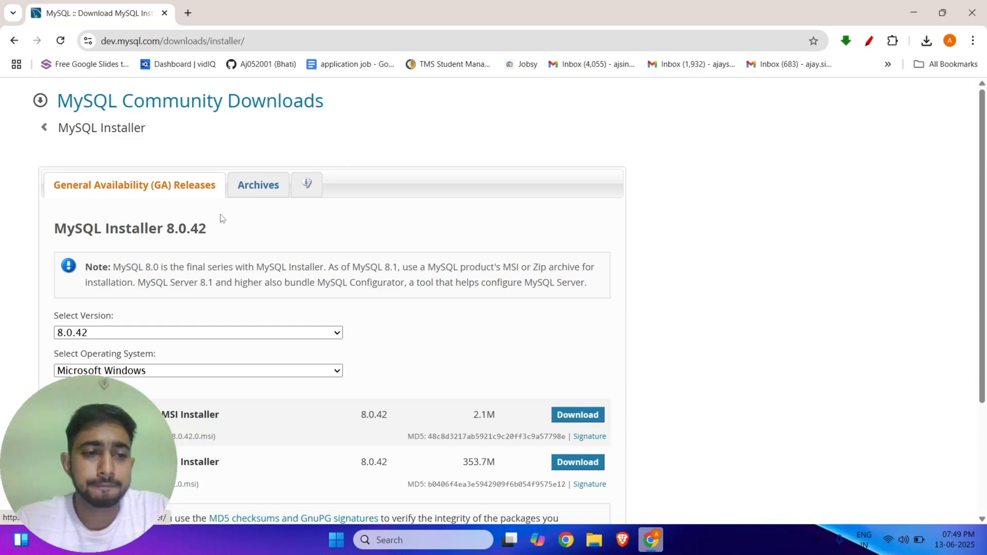
pyautogui.scroll(-1, 247, 248)
pyautogui.scroll(-2, 247, 249)
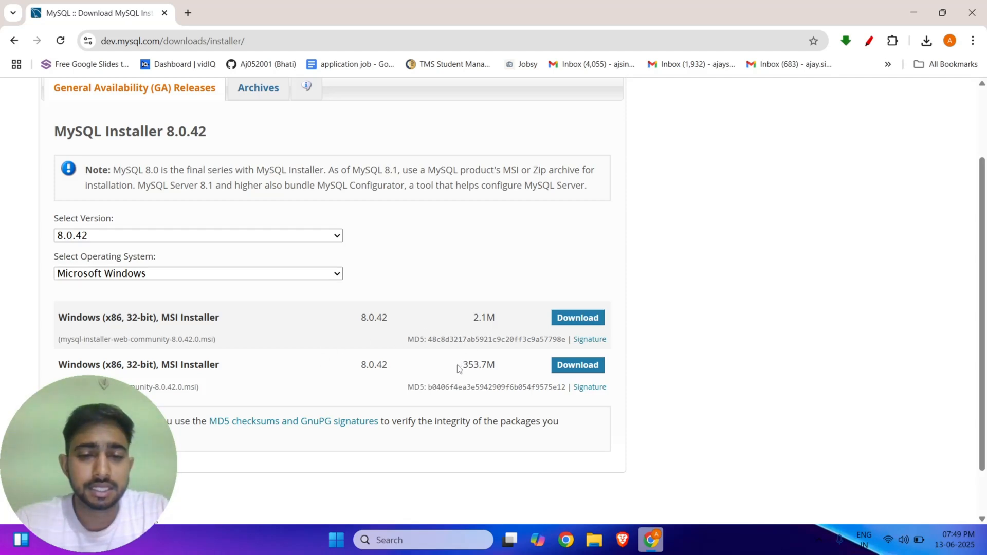
pyautogui.click(570, 373)
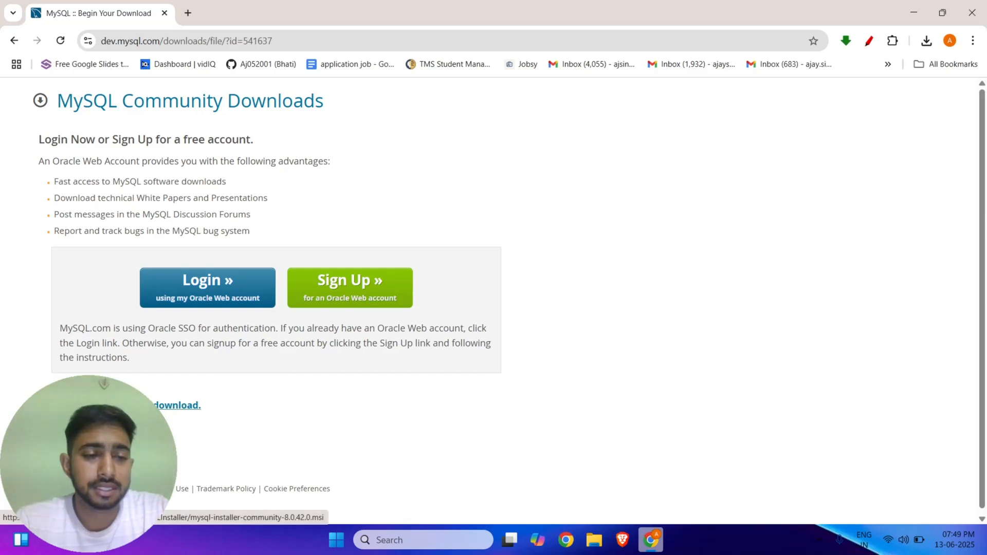
# Download mysql-installer-community-8.0.42.0 (2).msi without signing in, tracking it in Downloads until Done.
pyautogui.click(128, 405)
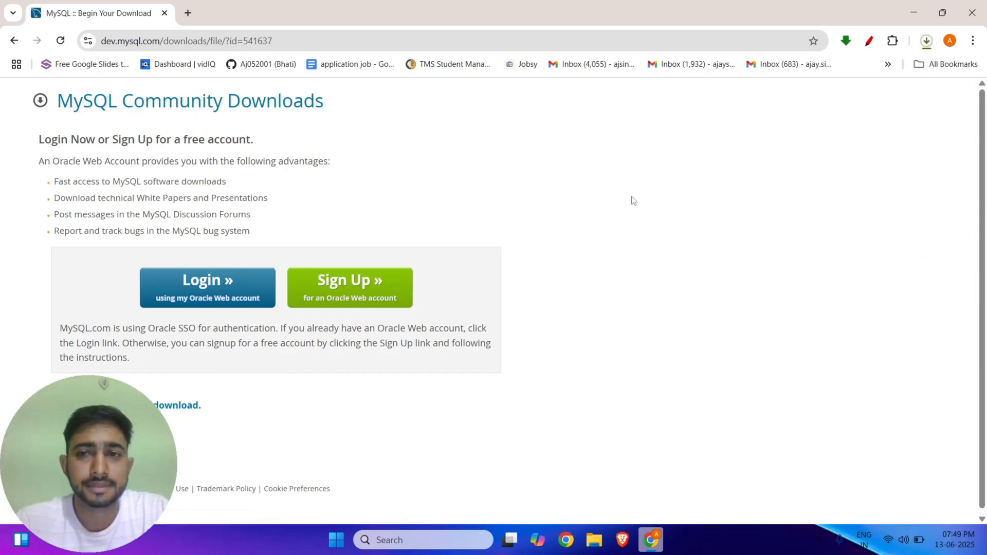
pyautogui.click(926, 44)
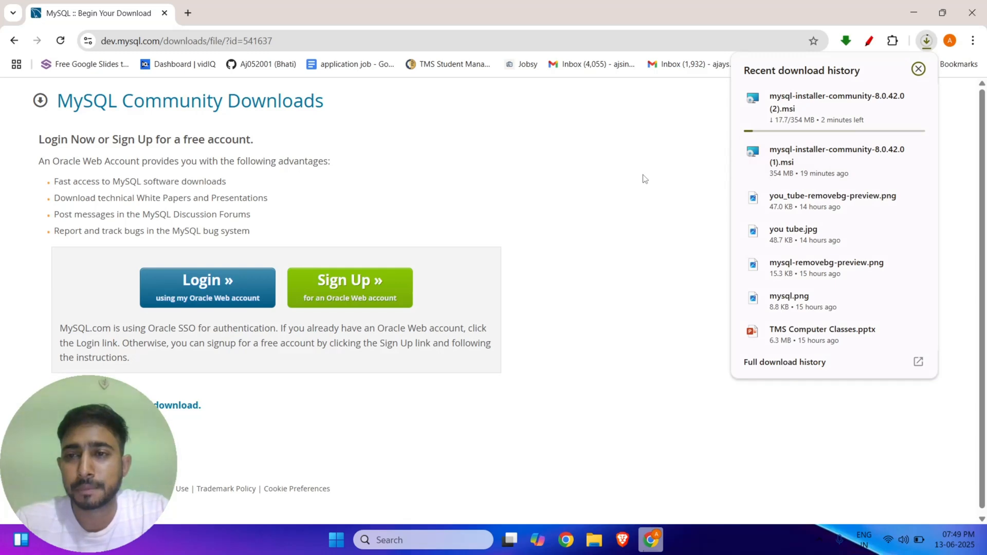
pyautogui.moveTo(876, 115)
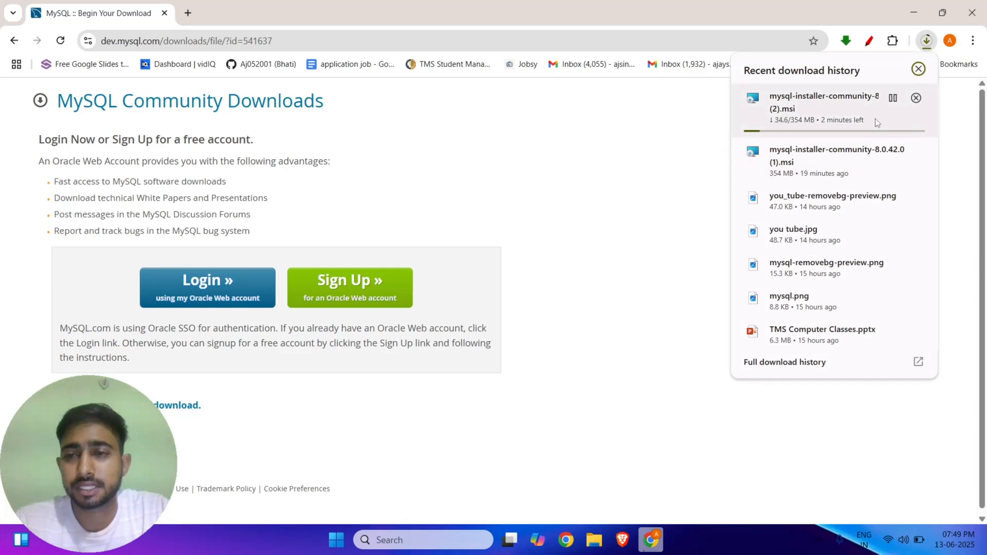
pyautogui.click(726, 137)
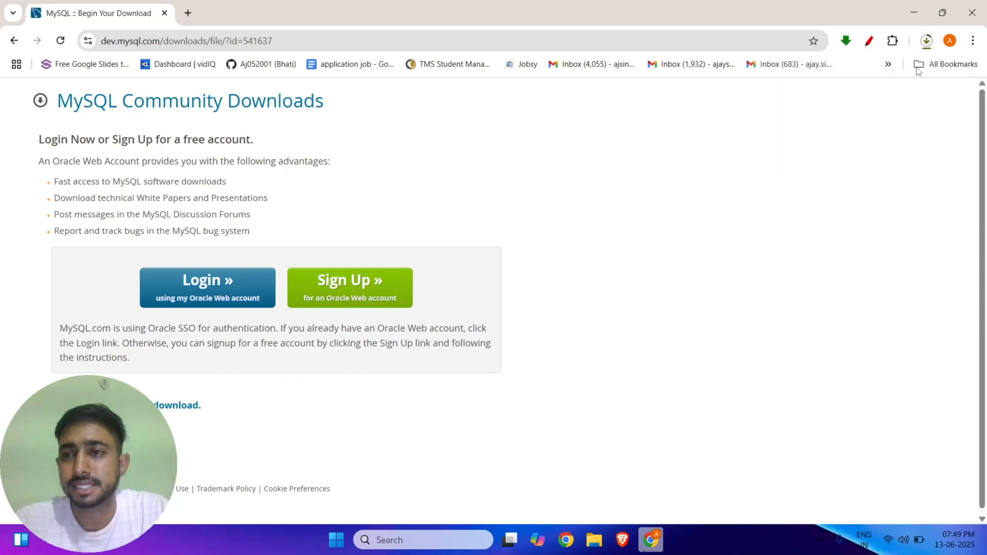
pyautogui.click(926, 46)
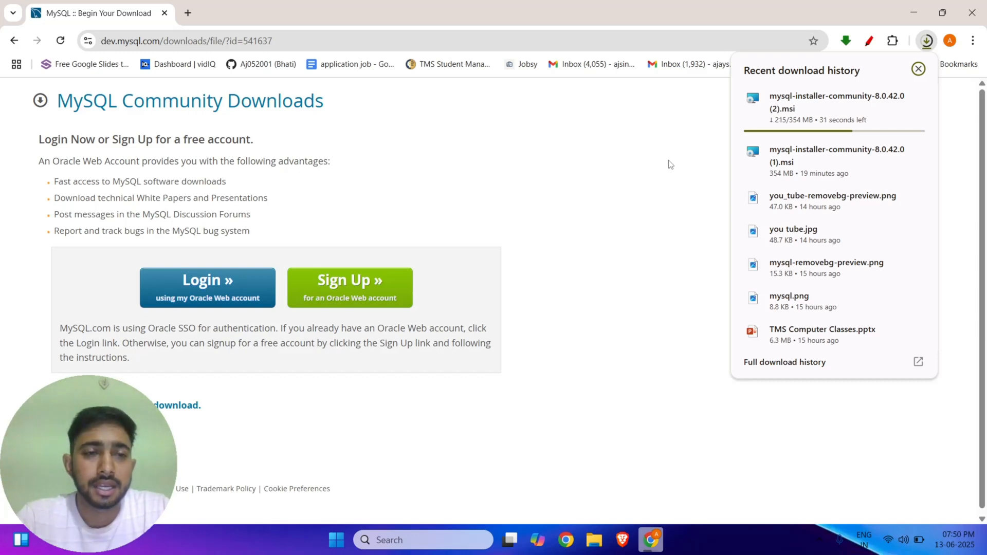
pyautogui.click(668, 164)
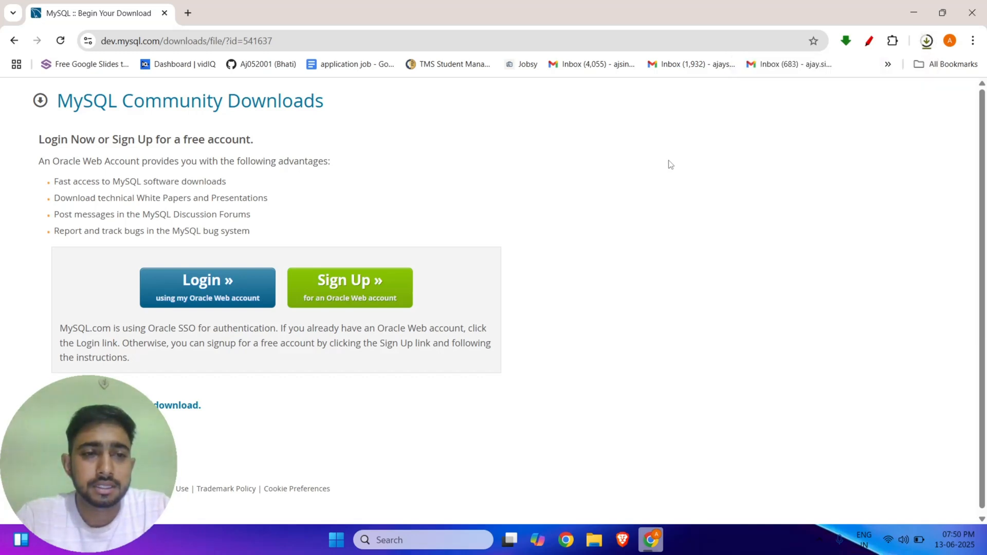
pyautogui.click(927, 41)
pyautogui.moveTo(851, 101)
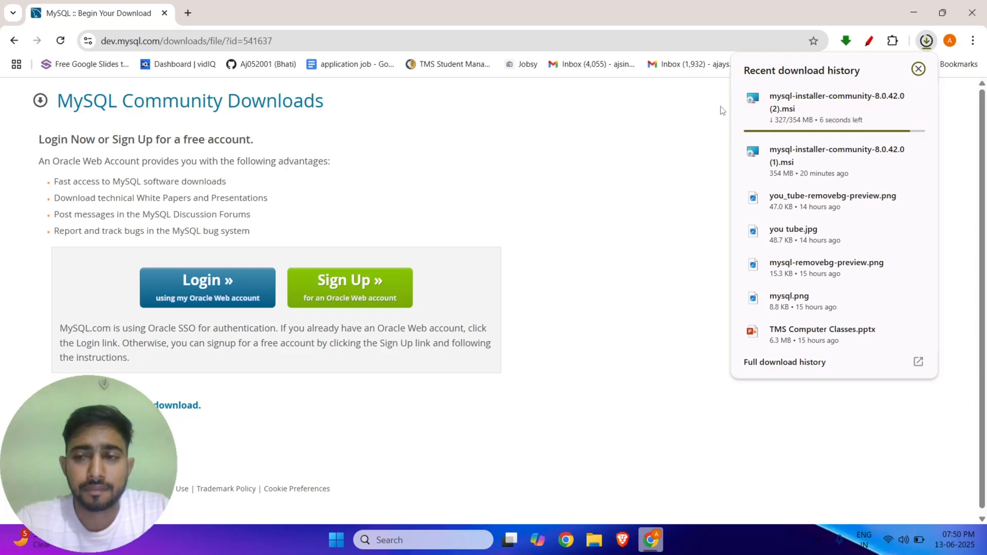
pyautogui.moveTo(739, 107)
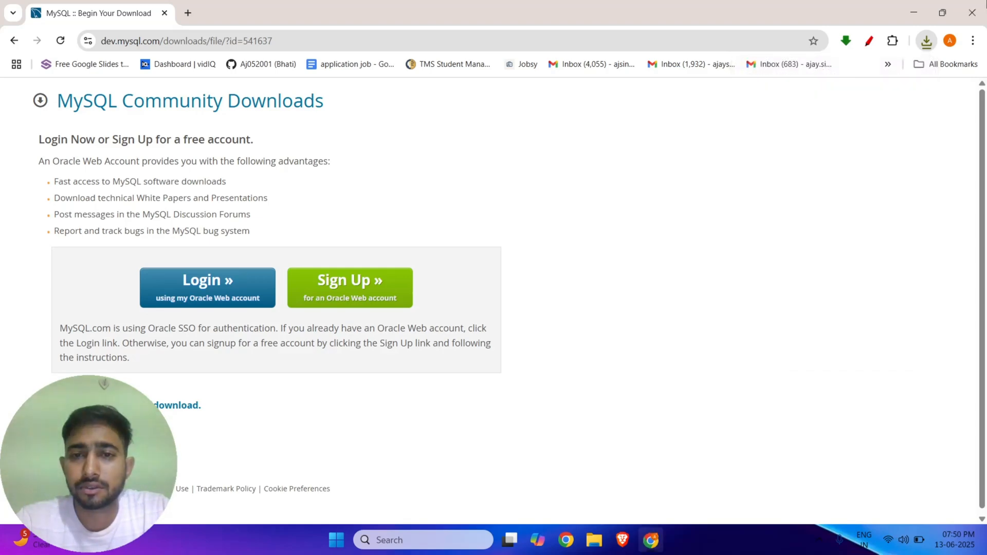
# Close Chrome and run mysql-installer-community-8.0.42.0 (2) from the Downloads folder.
pyautogui.hotkey('alt', 'F4')
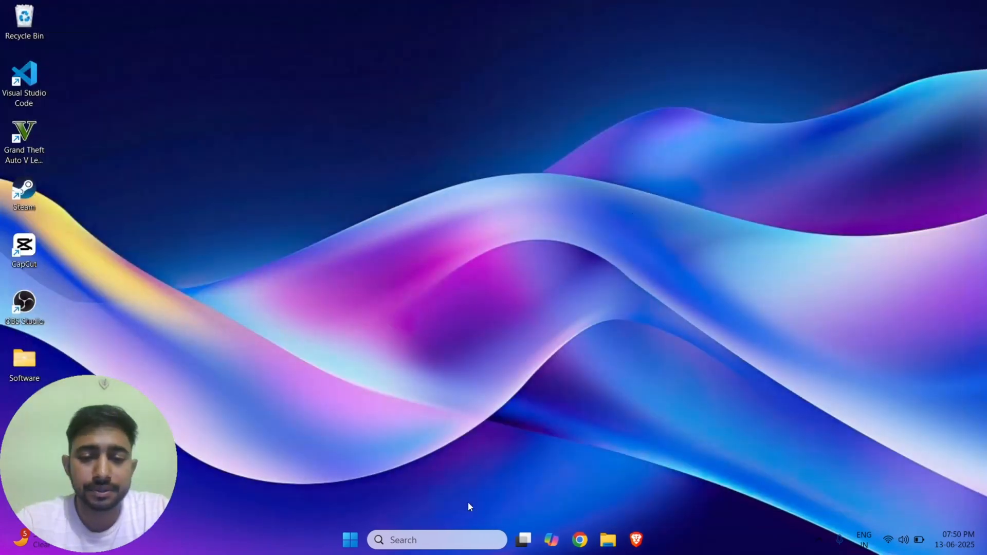
pyautogui.click(607, 538)
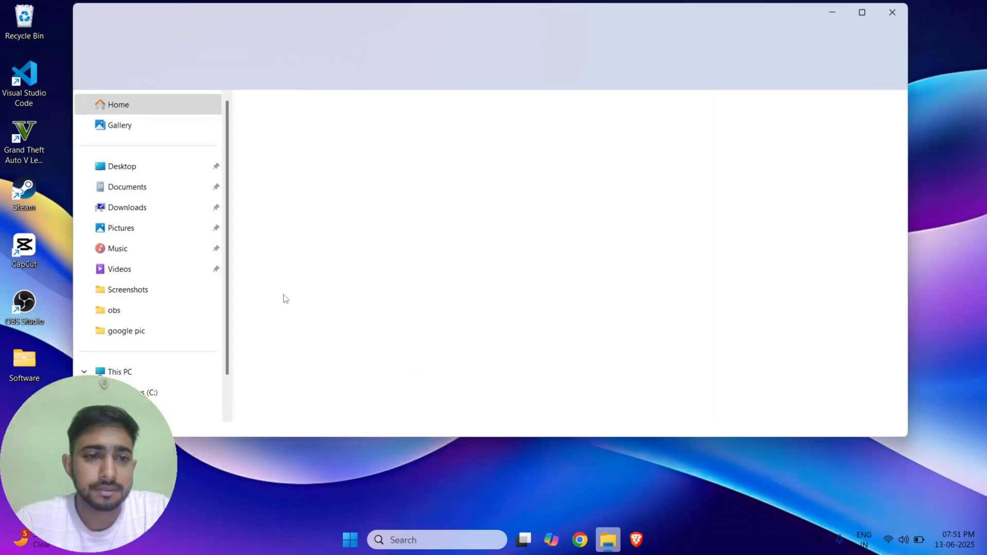
pyautogui.click(126, 207)
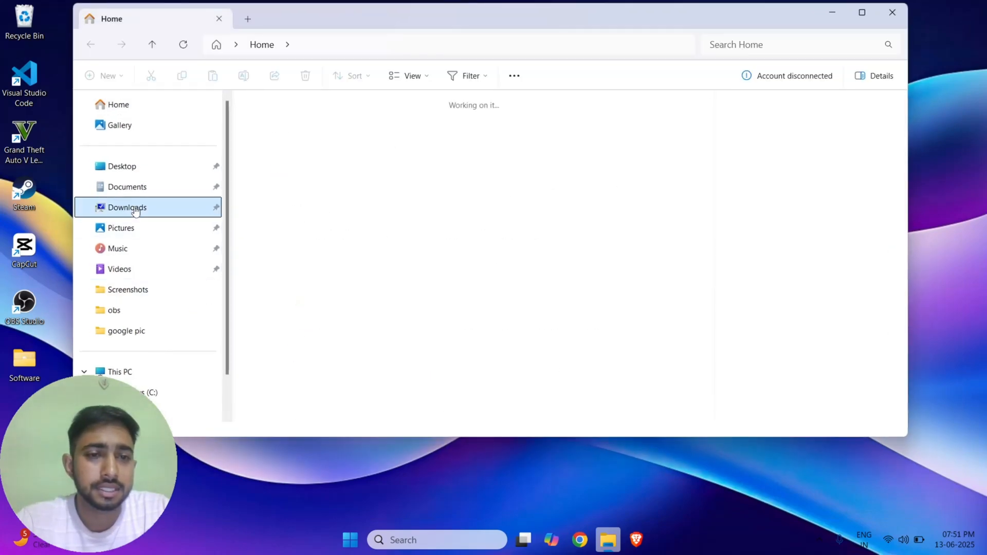
pyautogui.click(279, 140)
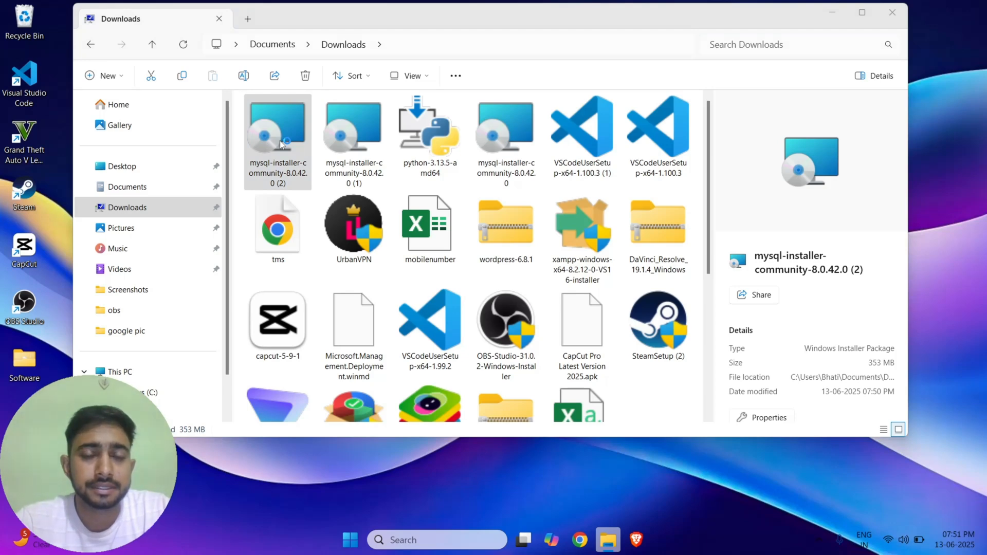
pyautogui.doubleClick(280, 140)
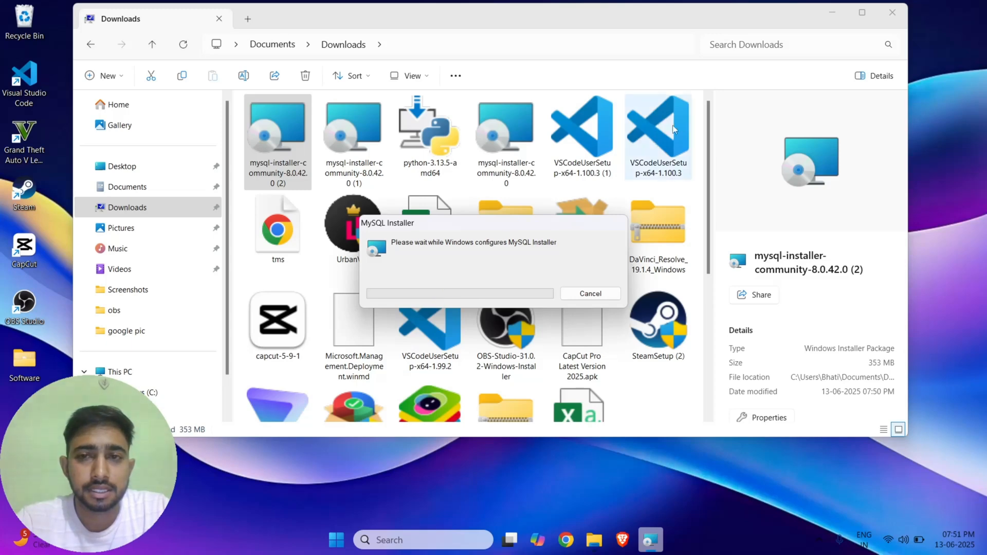
pyautogui.click(837, 9)
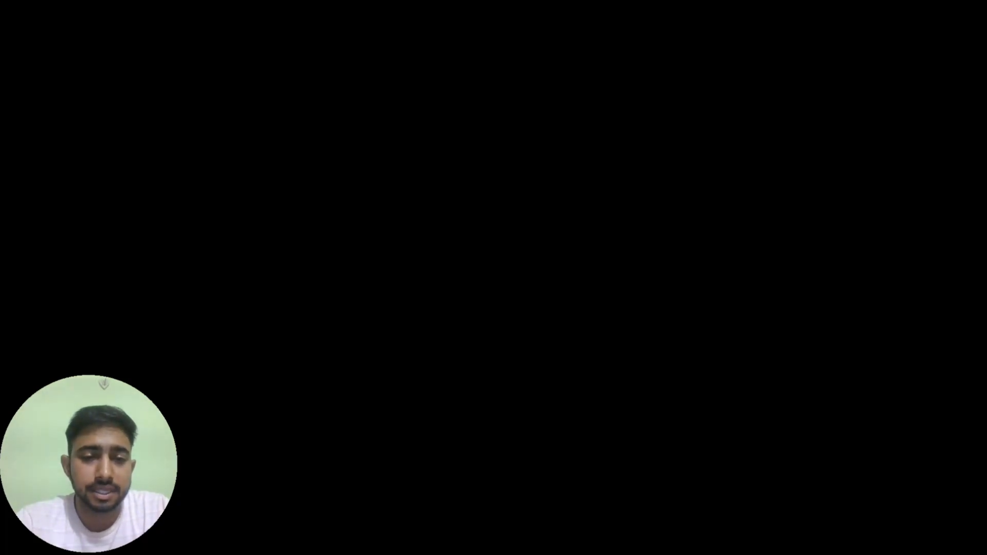
# Allow the installer through UAC and choose the Custom setup type.
pyautogui.click(416, 362)
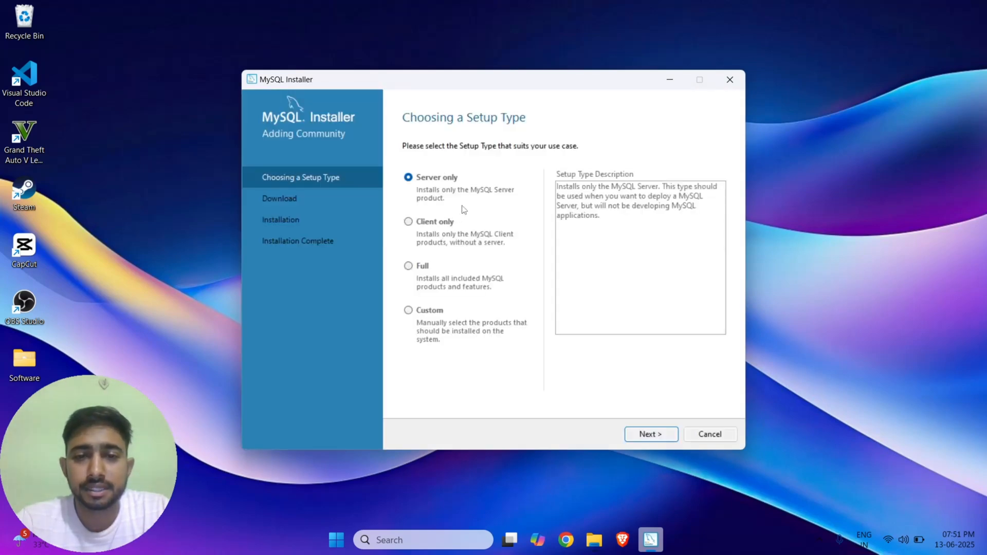
pyautogui.click(425, 311)
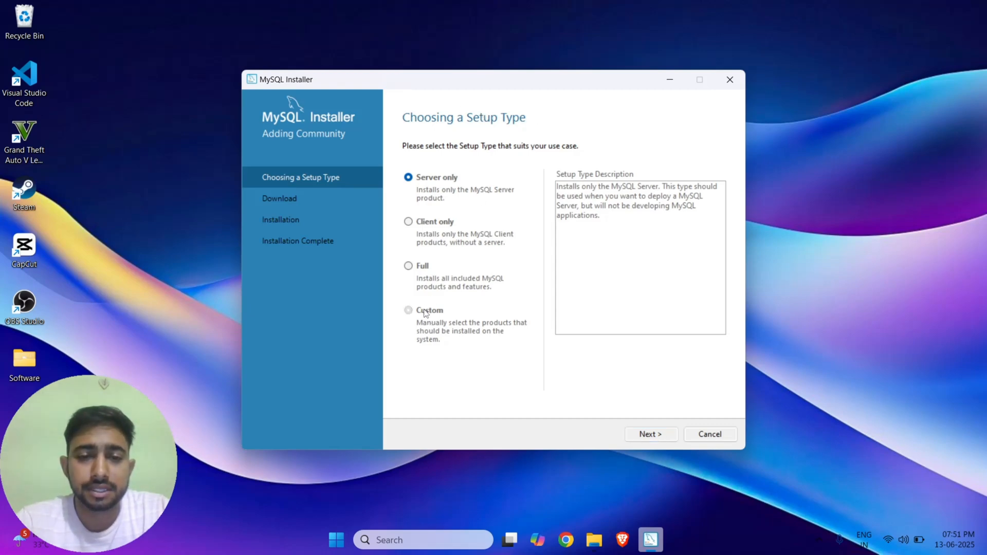
pyautogui.click(659, 435)
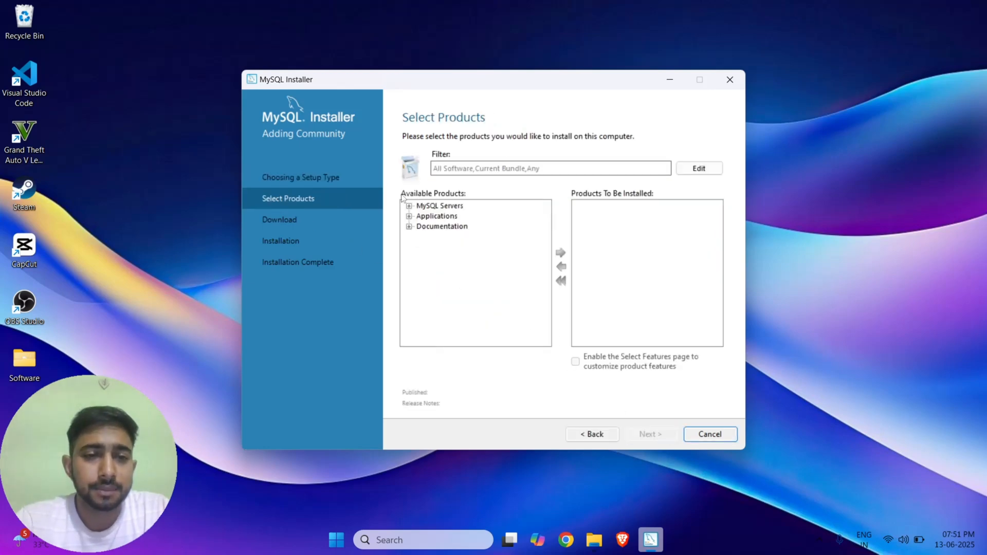
# Add MySQL Server 8.0.42 - X64 to the products to install.
pyautogui.doubleClick(441, 205)
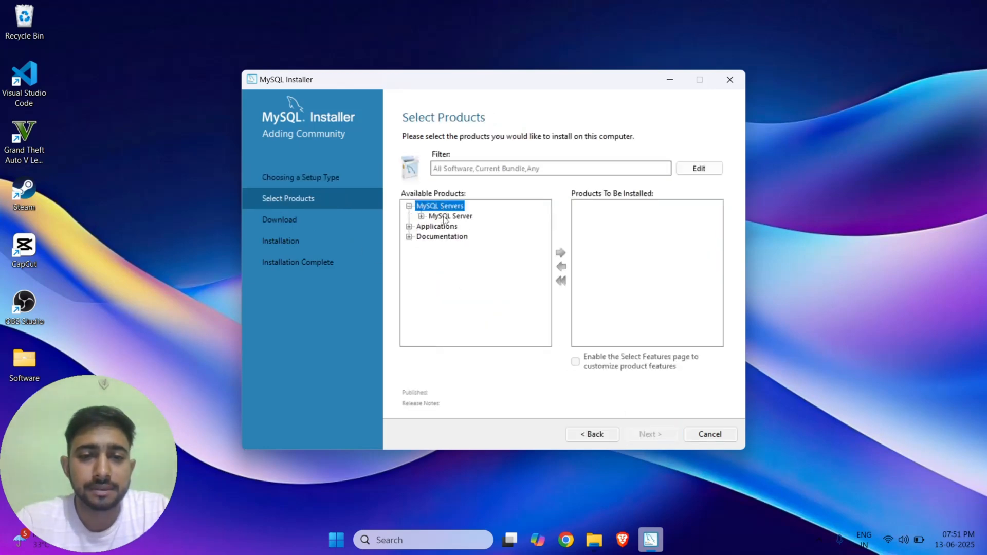
pyautogui.doubleClick(447, 217)
pyautogui.doubleClick(469, 227)
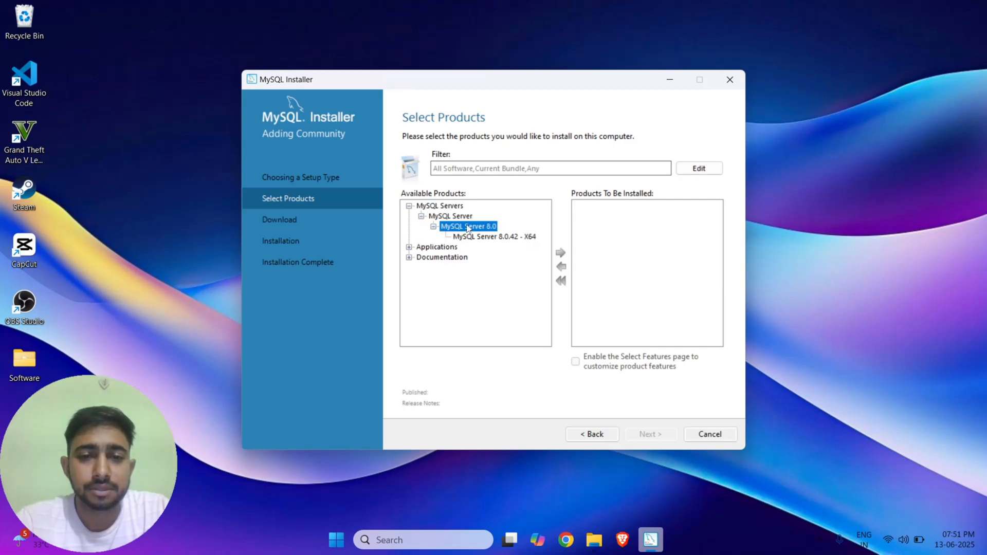
pyautogui.click(487, 237)
pyautogui.click(561, 253)
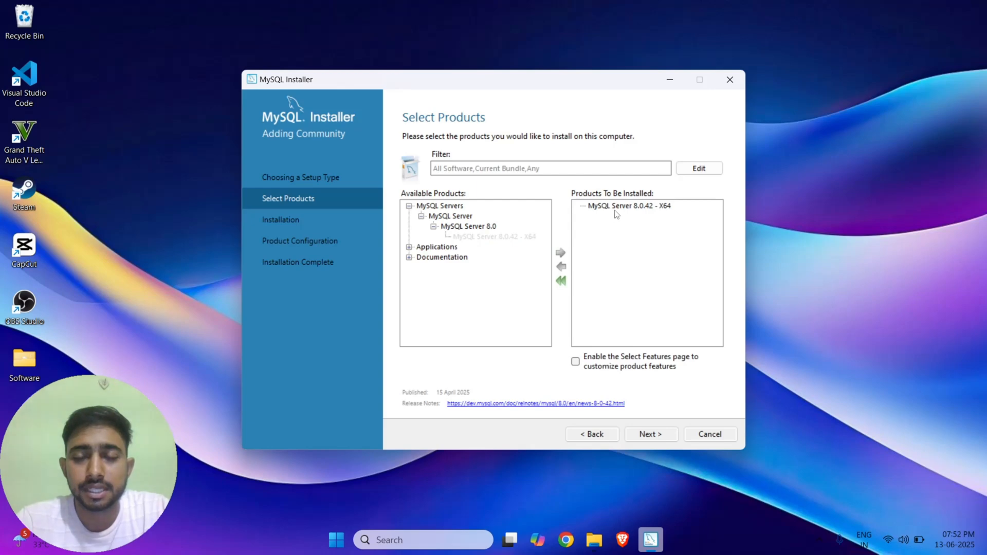
# Add MySQL Workbench 8.0.42 - X64 to the install list.
pyautogui.doubleClick(434, 248)
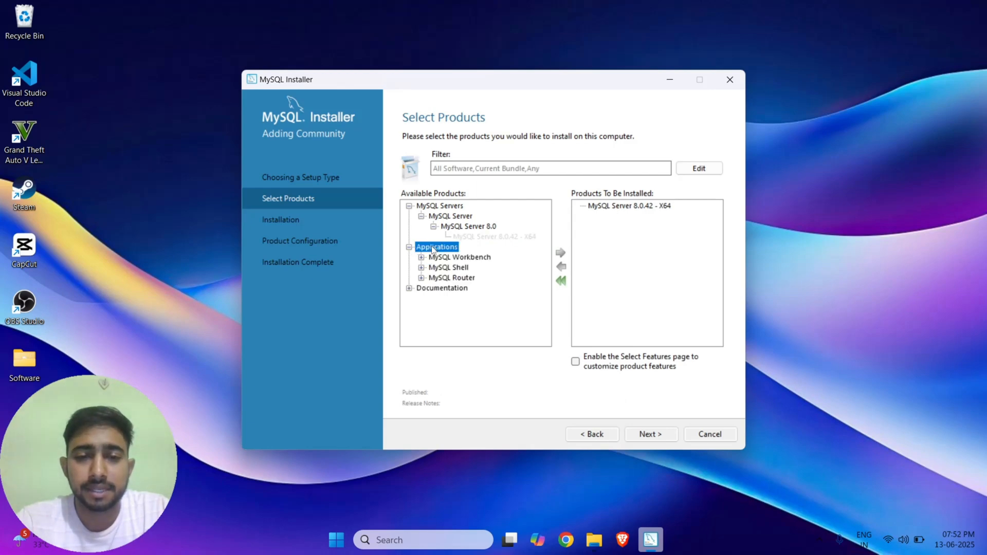
pyautogui.doubleClick(453, 259)
pyautogui.doubleClick(467, 268)
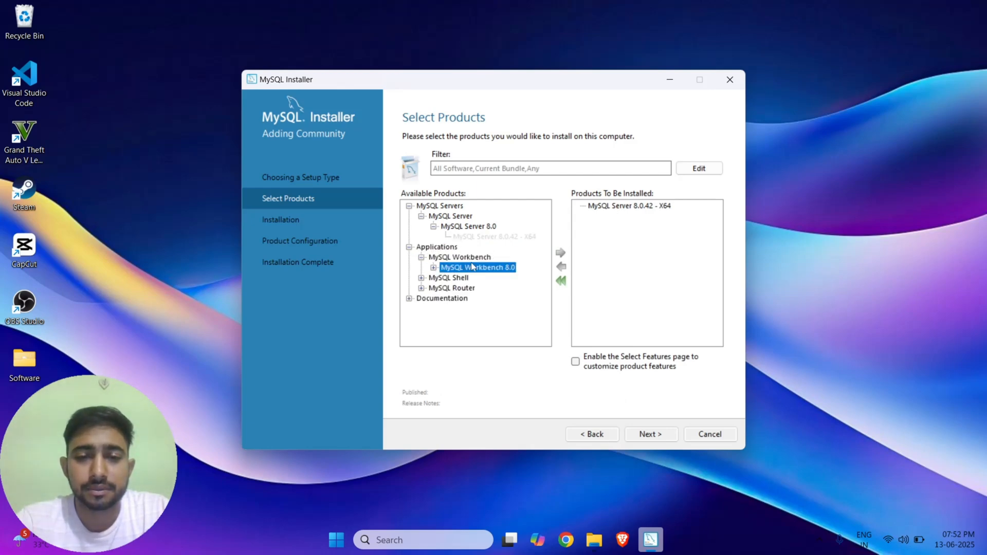
pyautogui.click(493, 277)
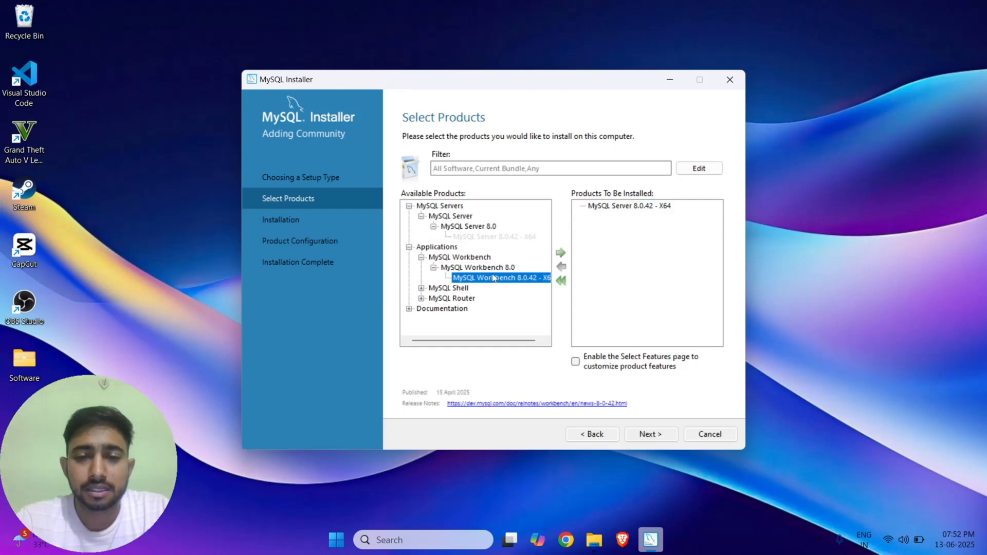
pyautogui.click(560, 253)
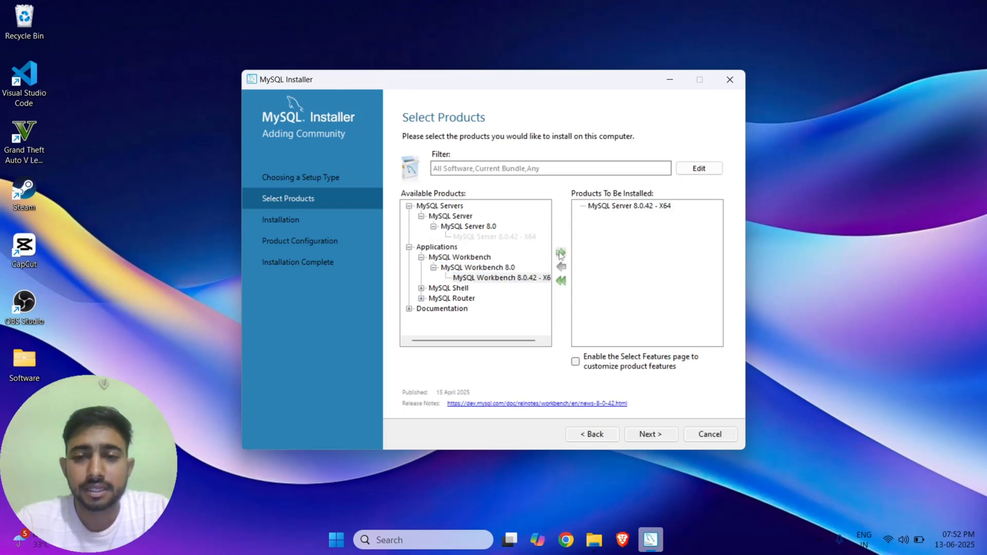
# Add MySQL Shell 8.0.42 - X64 to the list and continue to the installation summary.
pyautogui.doubleClick(437, 288)
pyautogui.doubleClick(468, 298)
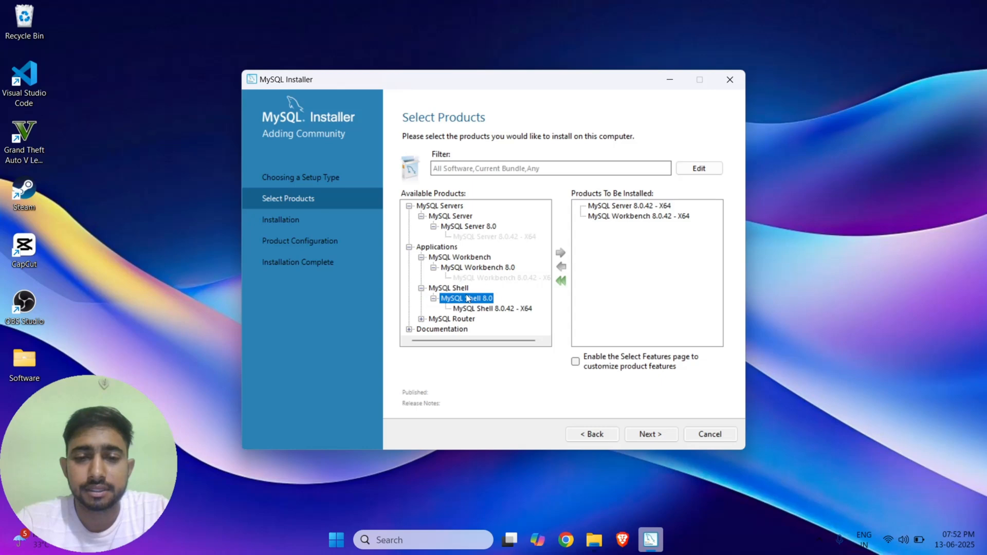
pyautogui.click(495, 310)
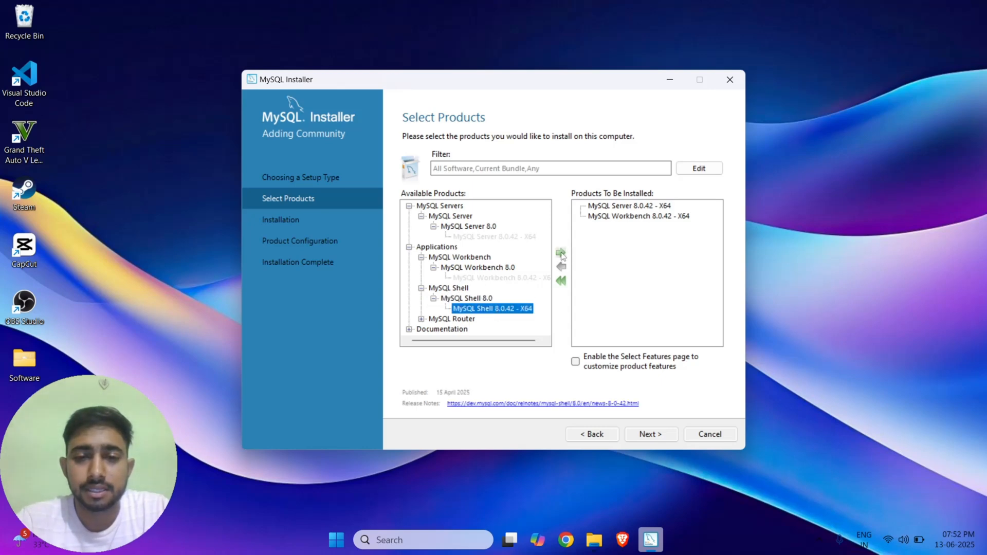
pyautogui.click(560, 253)
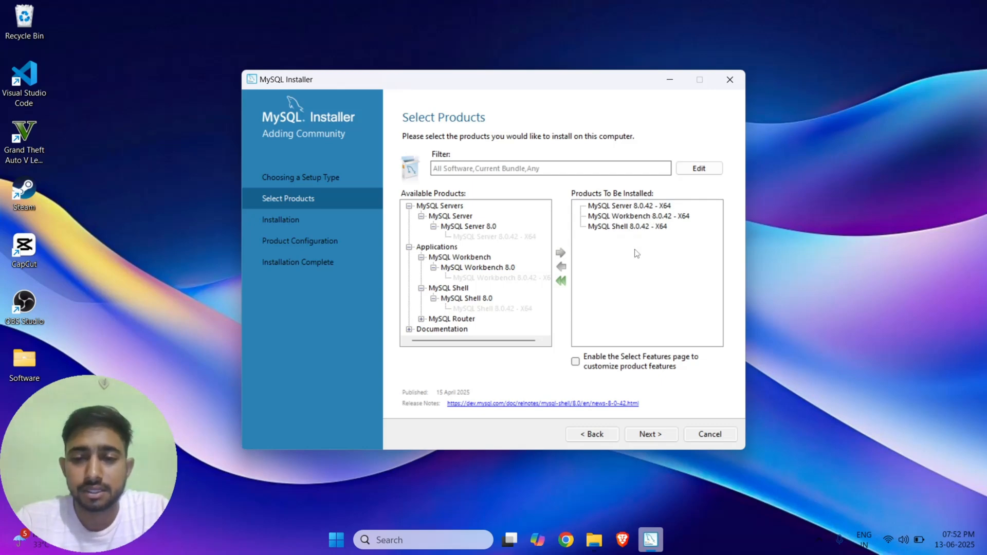
pyautogui.click(656, 438)
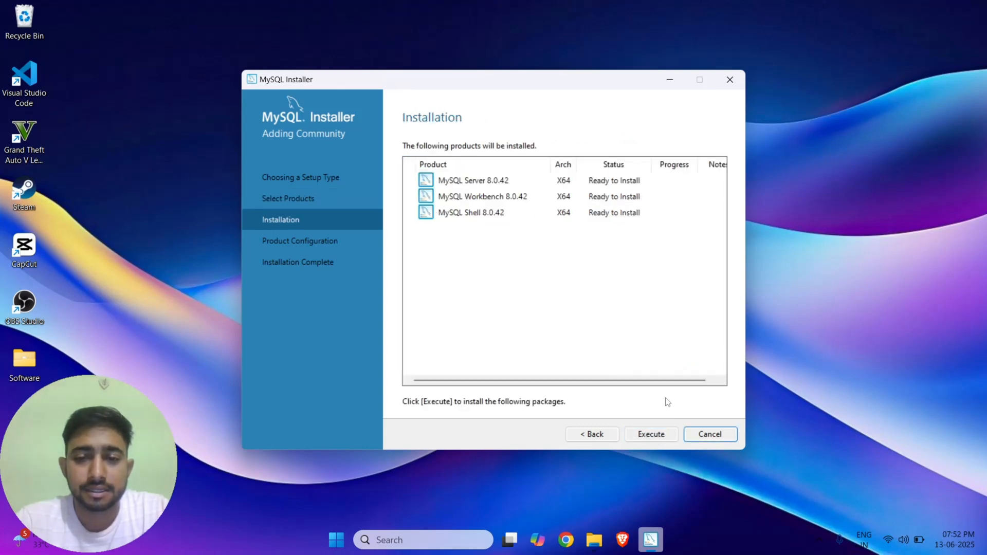
# Execute the installation of MySQL Server, Workbench and Shell 8.0.42.
pyautogui.click(672, 439)
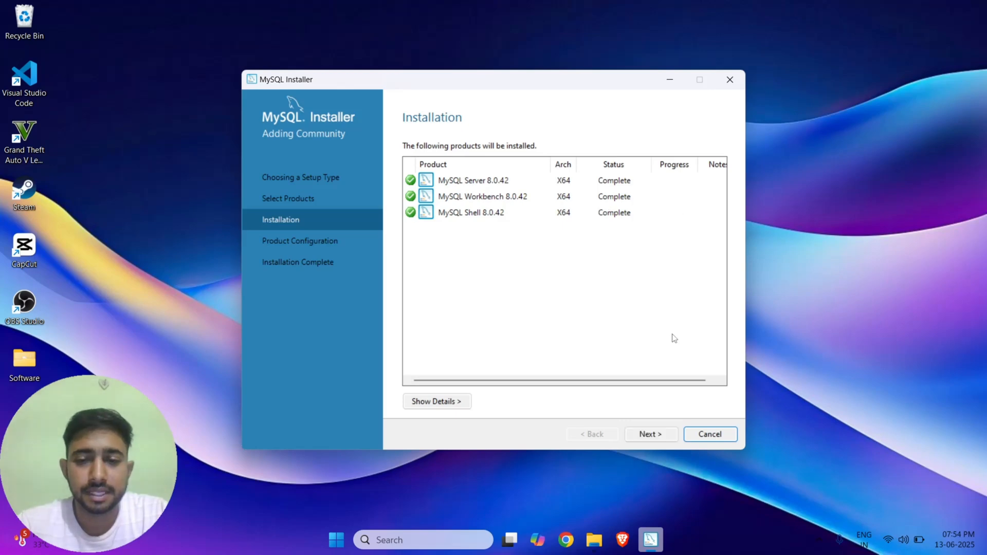
# Begin MySQL Server 8.0.42 configuration, keeping Development Computer type and port 3306.
pyautogui.click(659, 437)
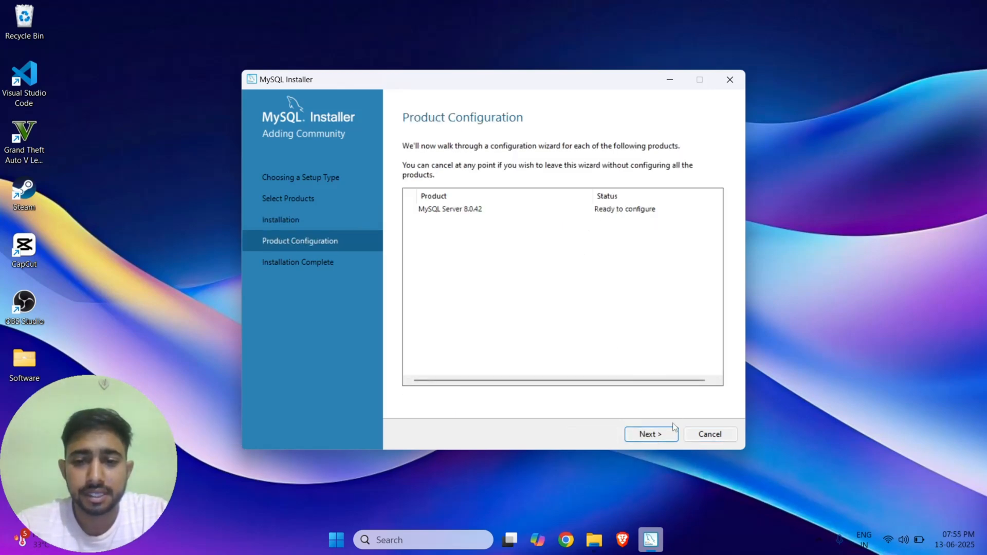
pyautogui.click(663, 435)
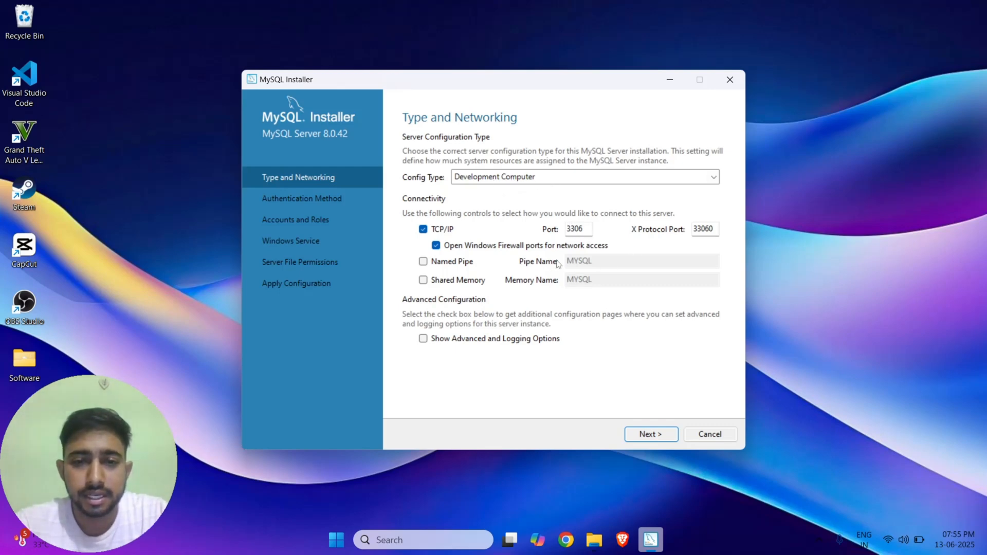
pyautogui.click(651, 435)
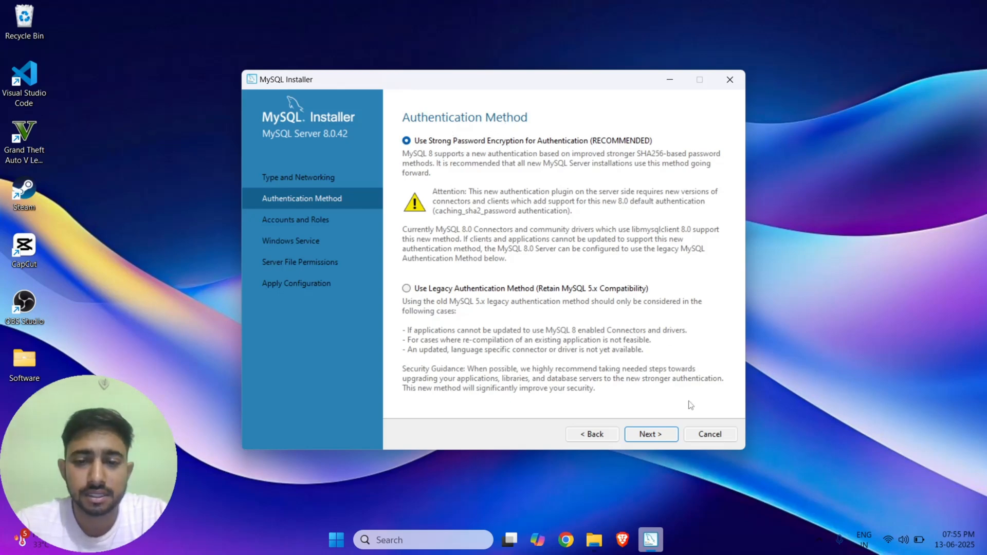
# Keep strong password encryption and enter the root password in both password fields.
pyautogui.click(662, 438)
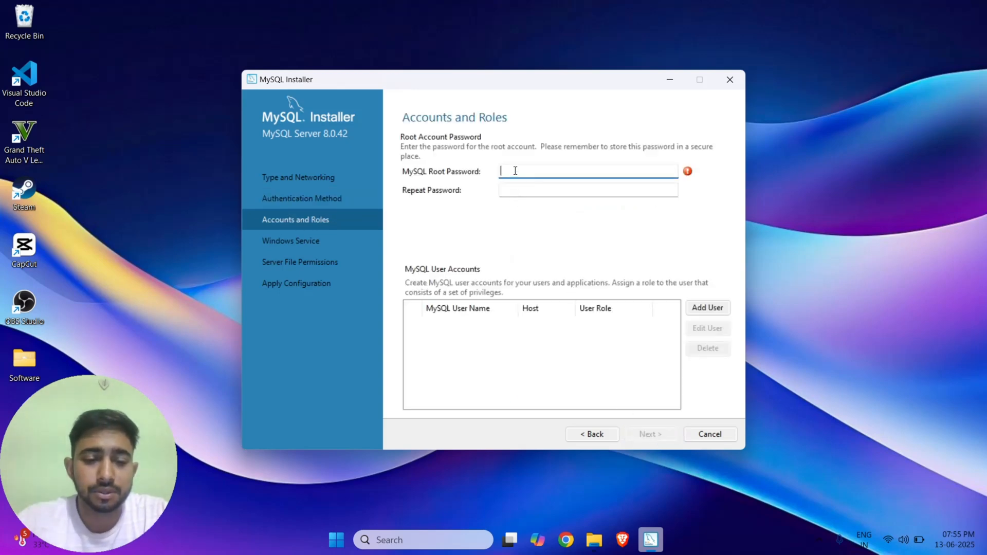
pyautogui.write('12')
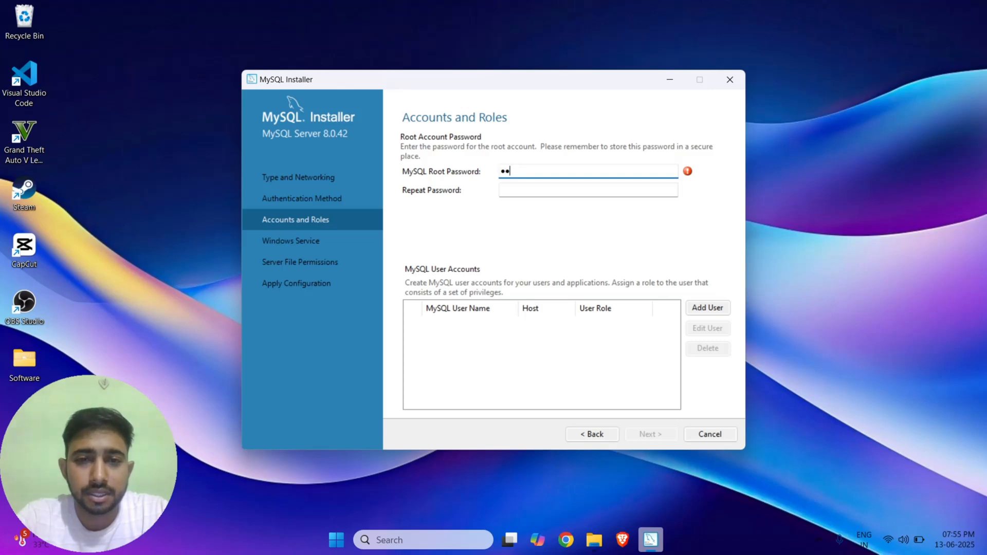
pyautogui.write('34')
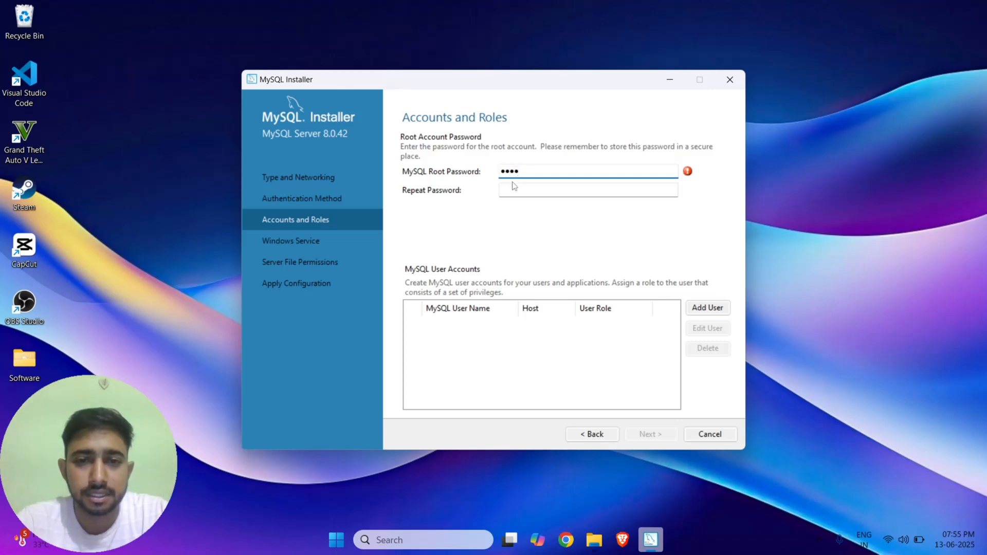
pyautogui.click(513, 185)
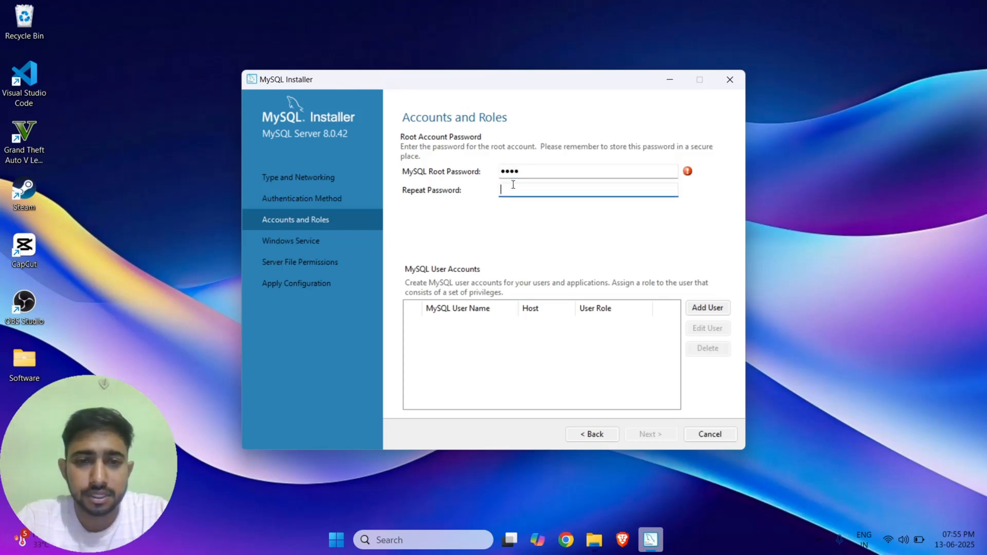
pyautogui.write('123')
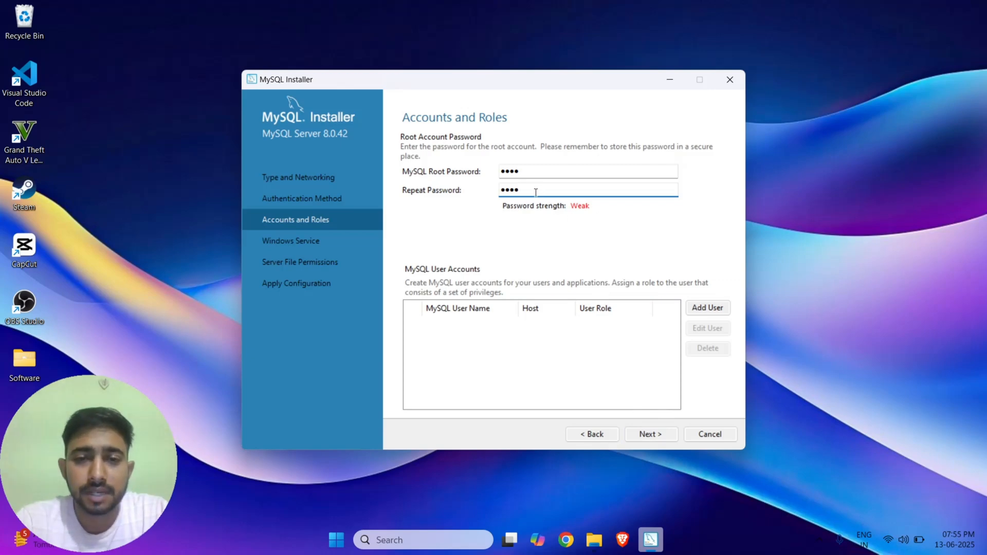
pyautogui.click(666, 435)
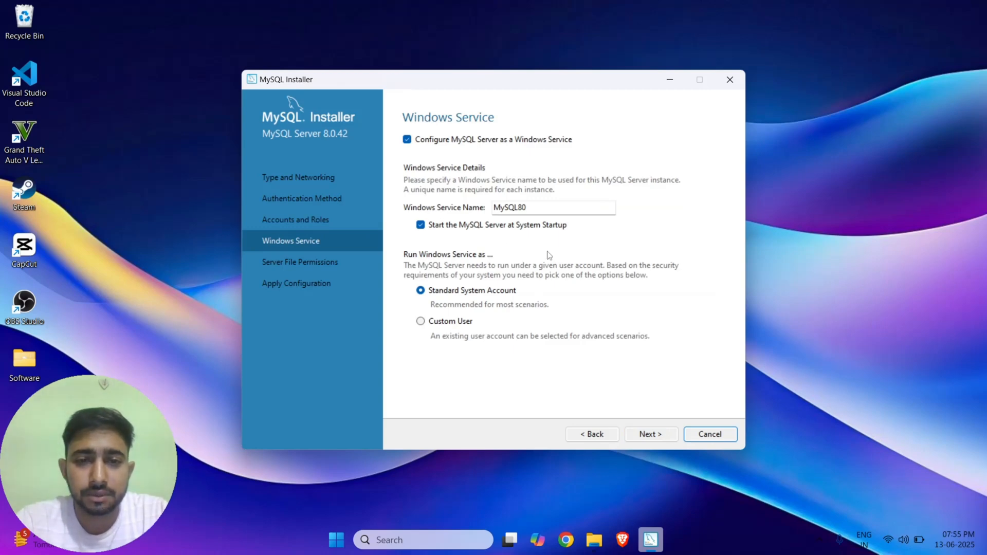
# Accept the MySQL80 service and full-access file permission defaults, then execute the configuration.
pyautogui.click(657, 442)
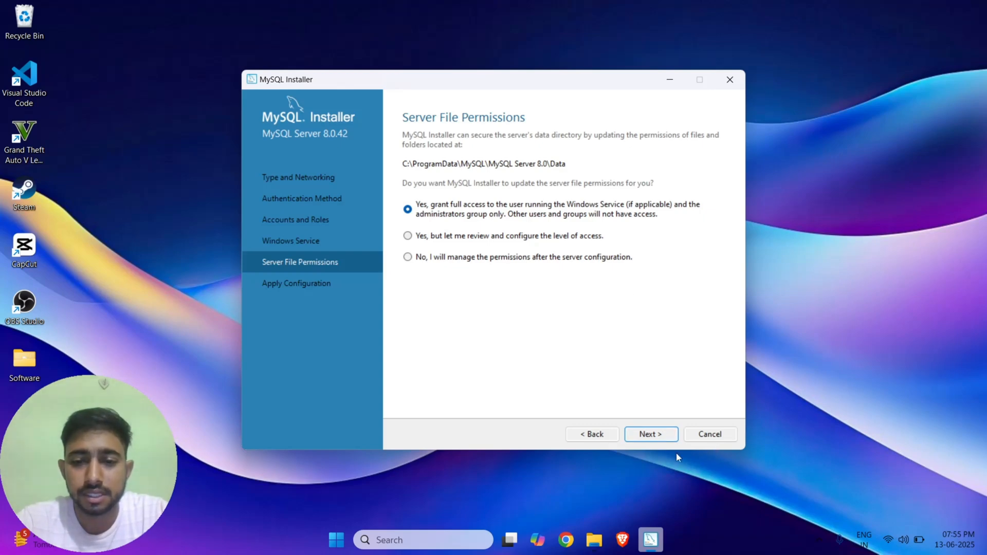
pyautogui.click(653, 435)
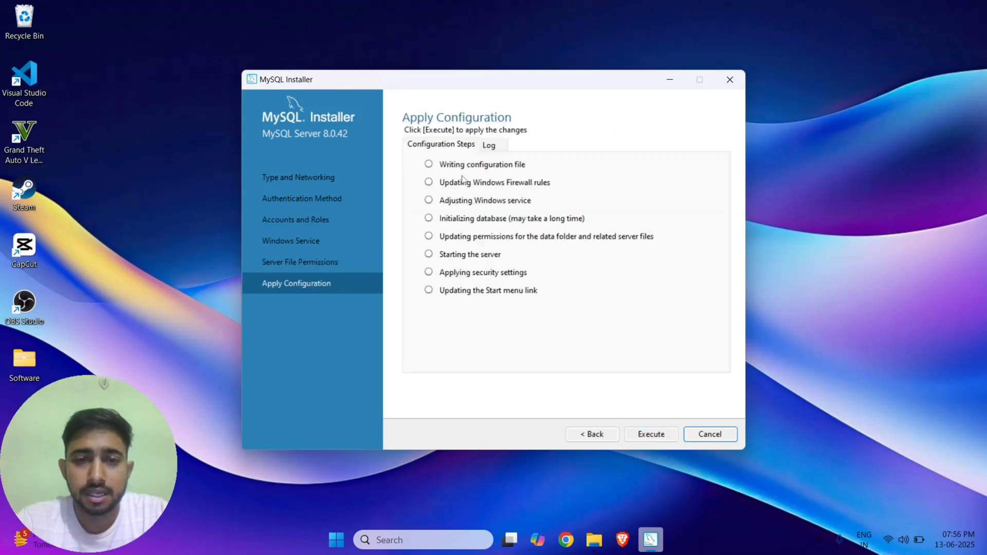
pyautogui.click(658, 434)
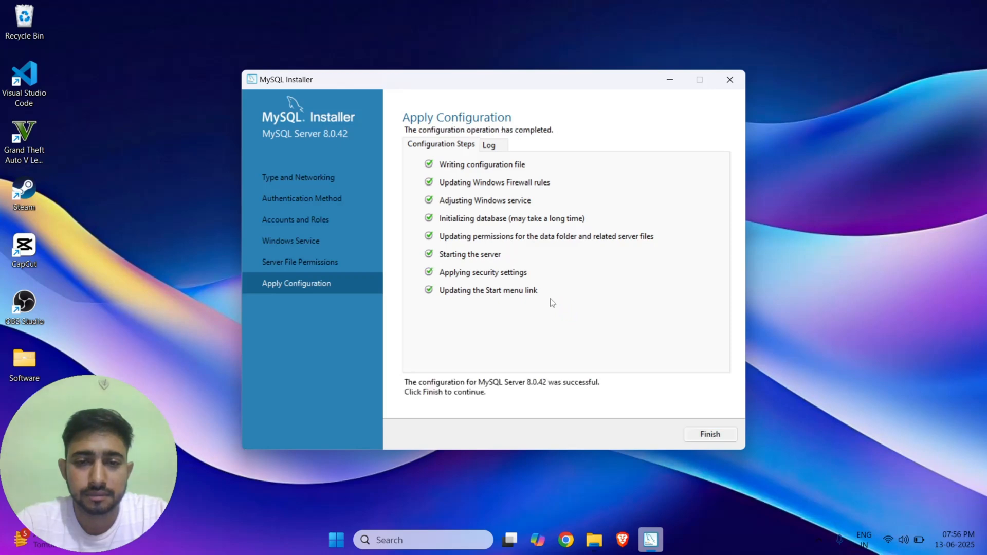
# Finish the server configuration and close MySQL Installer at the installation complete summary.
pyautogui.click(712, 435)
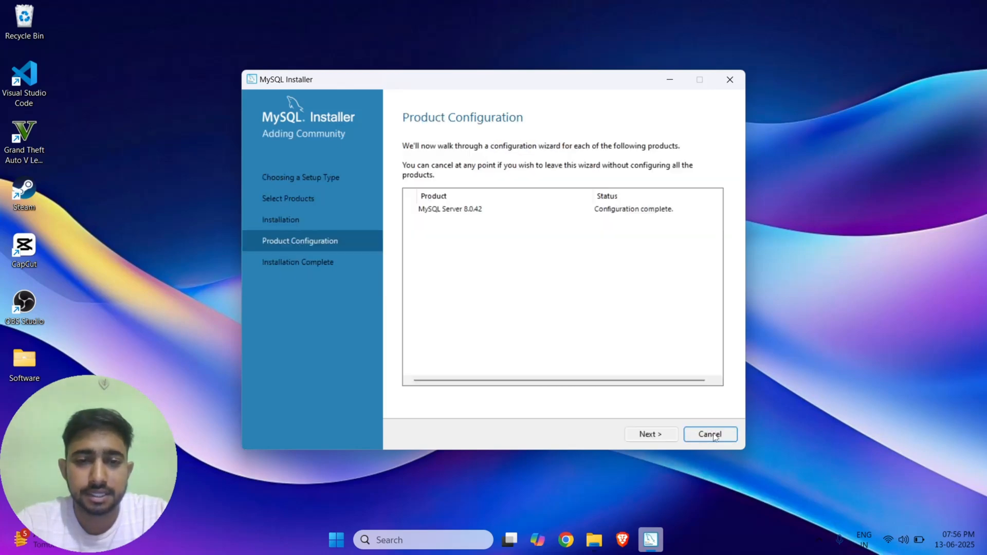
pyautogui.click(667, 435)
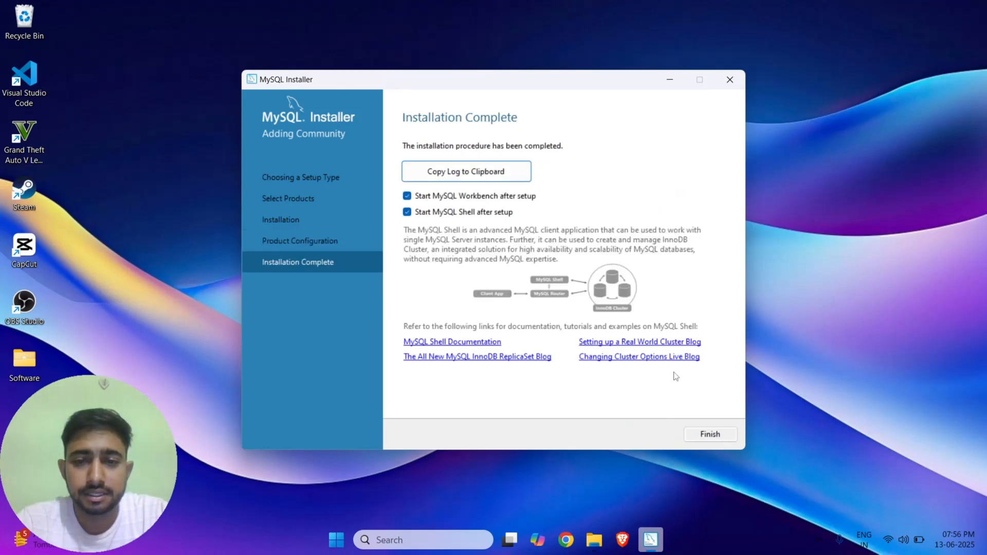
pyautogui.click(710, 435)
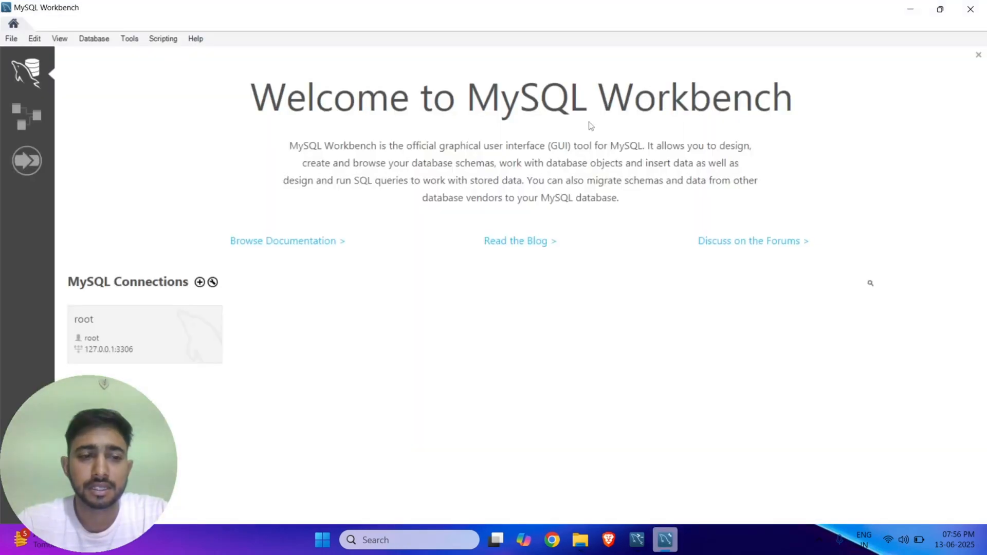
# Close the MySQL Workbench and MySQL Shell windows that the installer launched.
pyautogui.click(970, 8)
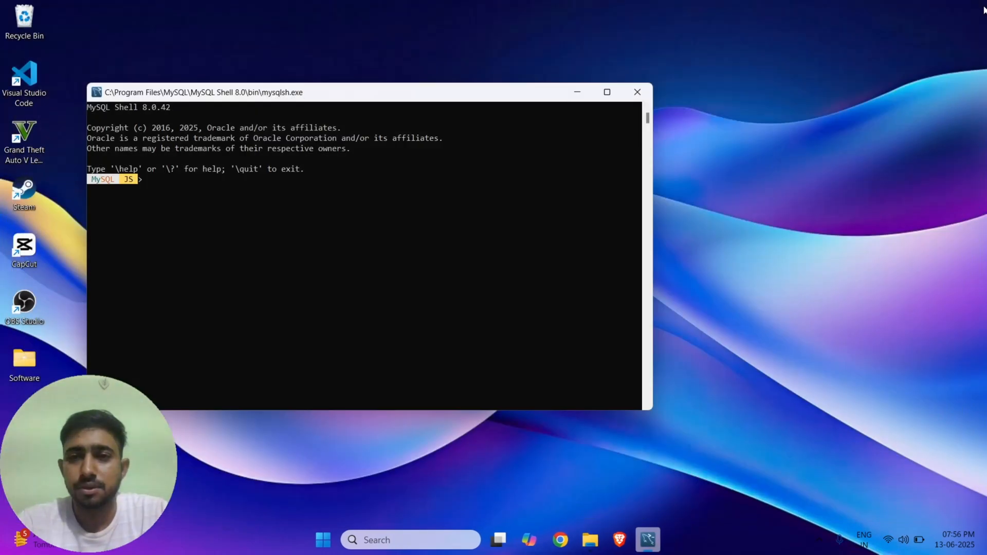
pyautogui.click(632, 100)
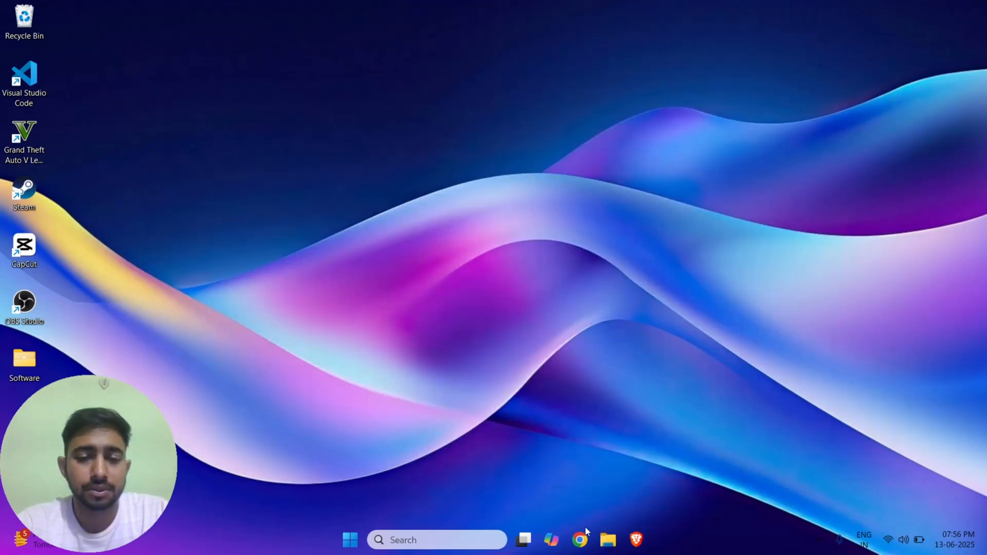
pyautogui.click(608, 540)
# Browse to C:\Program Files\MySQL\MySQL Server 8.0\bin and copy its full folder path.
pyautogui.scroll(-1, 154, 329)
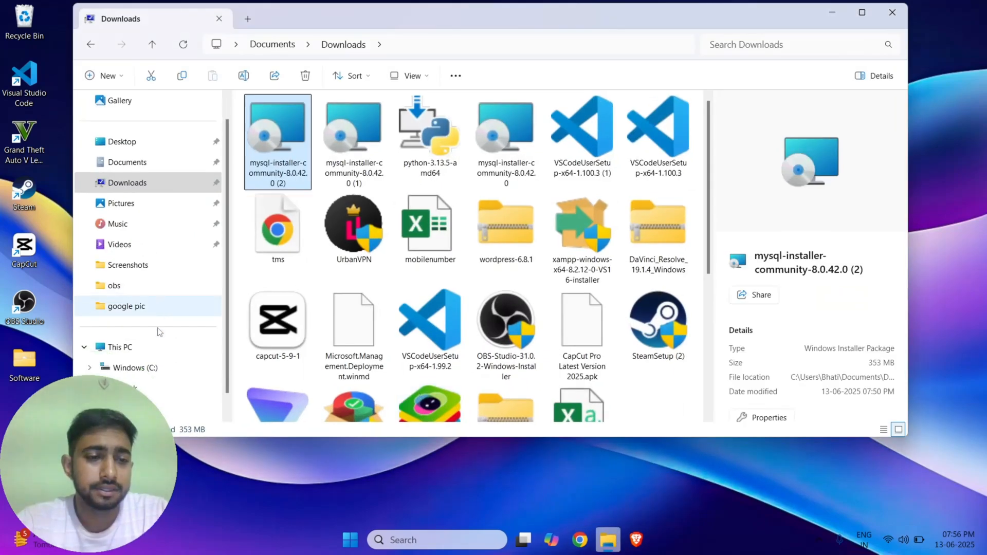
pyautogui.click(151, 366)
pyautogui.scroll(-4, 331, 258)
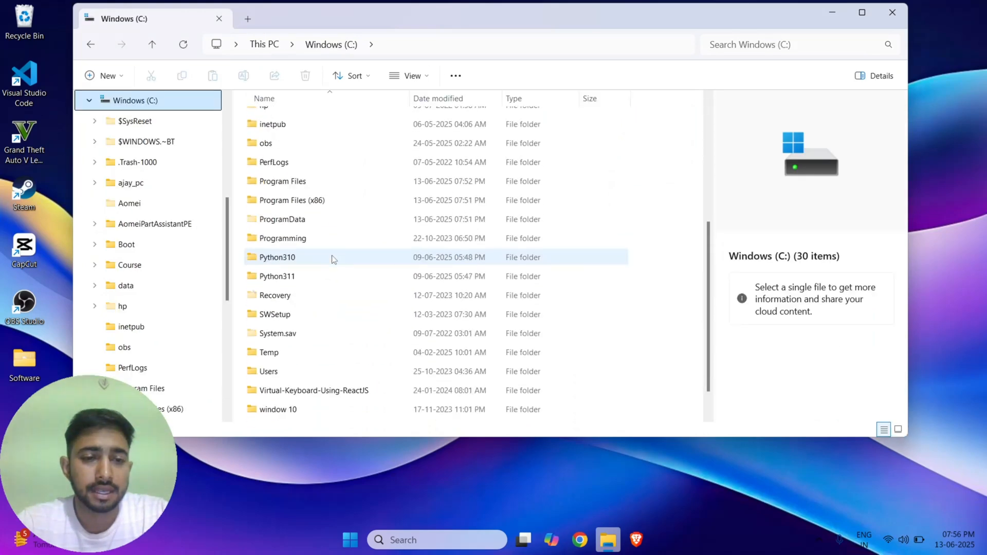
pyautogui.doubleClick(295, 153)
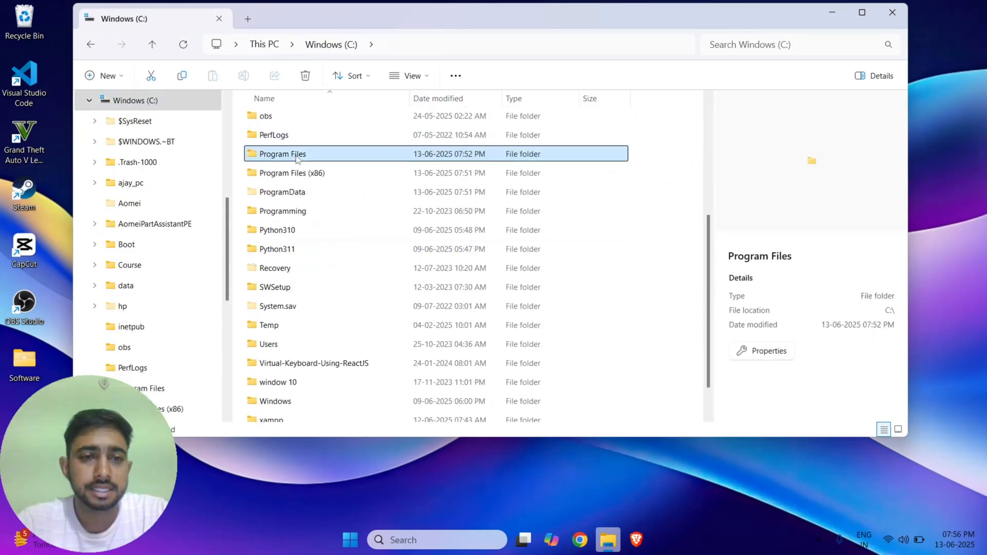
pyautogui.scroll(-6, 340, 240)
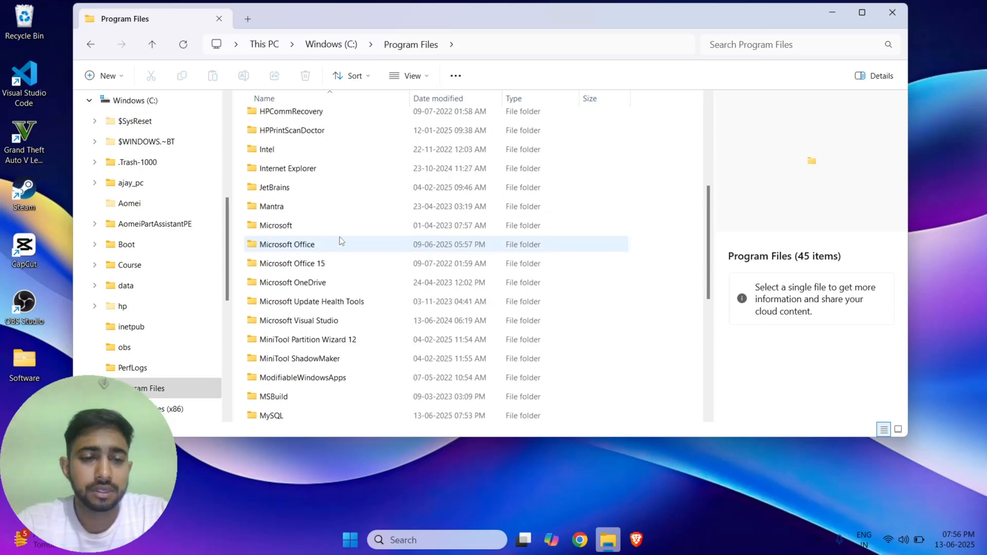
pyautogui.doubleClick(307, 308)
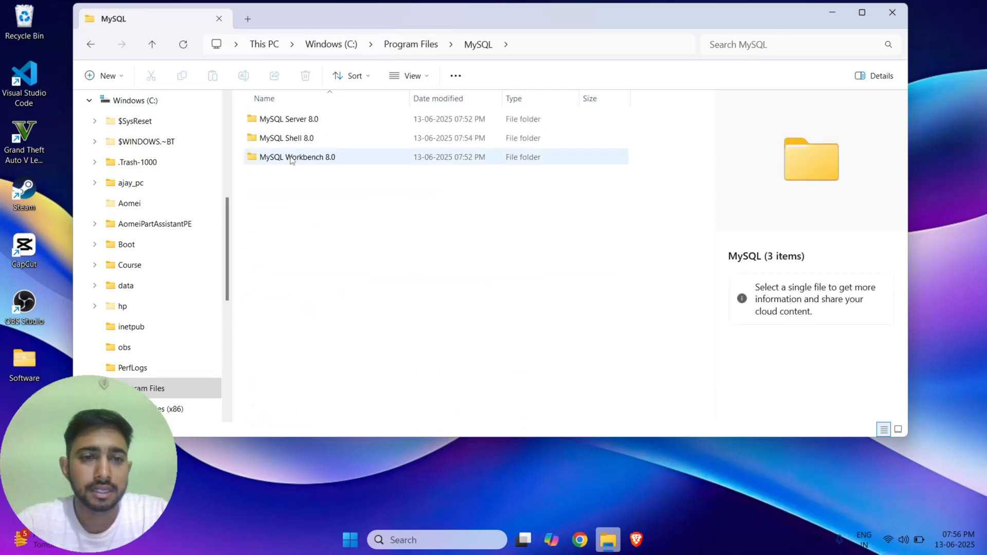
pyautogui.doubleClick(297, 126)
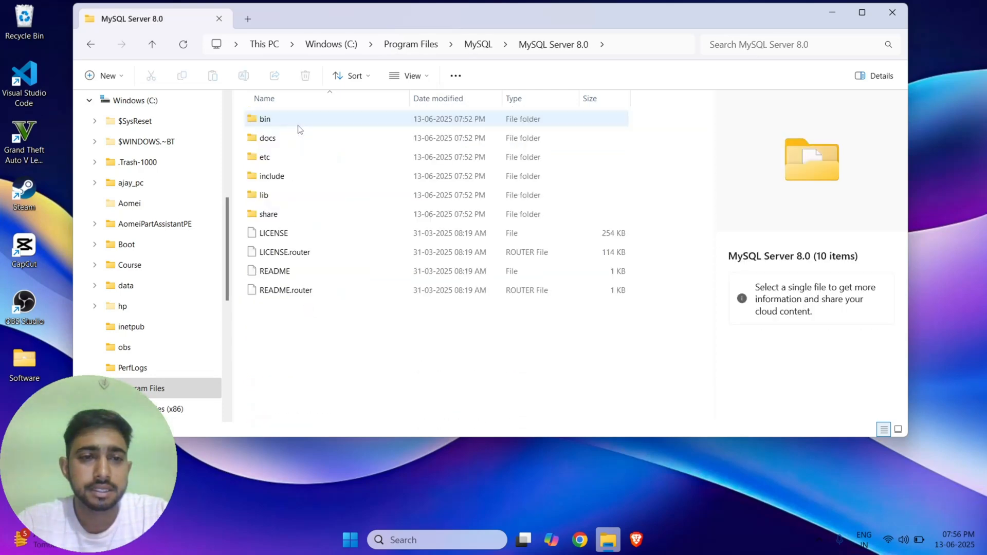
pyautogui.doubleClick(294, 122)
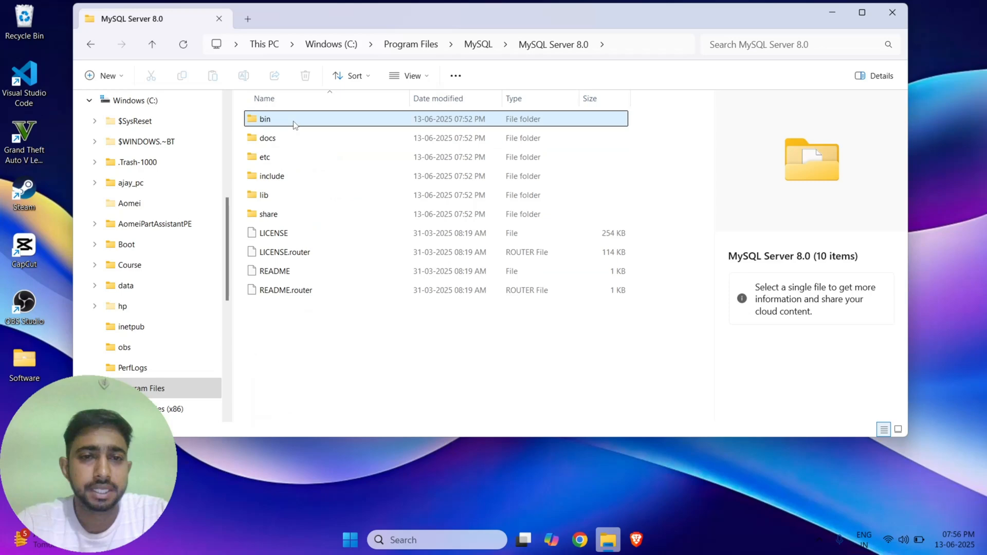
pyautogui.click(661, 42)
pyautogui.hotkey('ctrl', 'c')
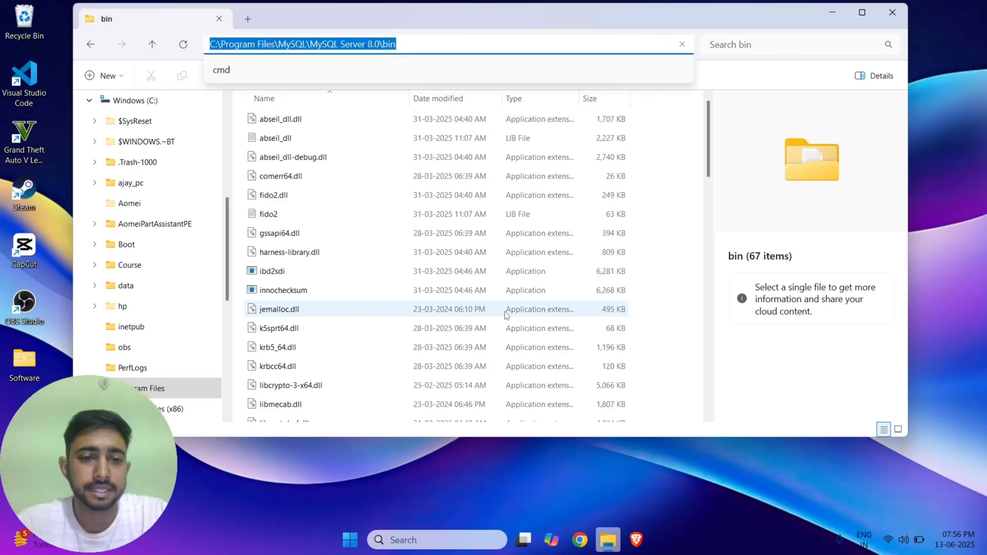
pyautogui.click(436, 545)
# Find 'envir' in search and open the system Path variable in Environment Variables.
pyautogui.write('envir')
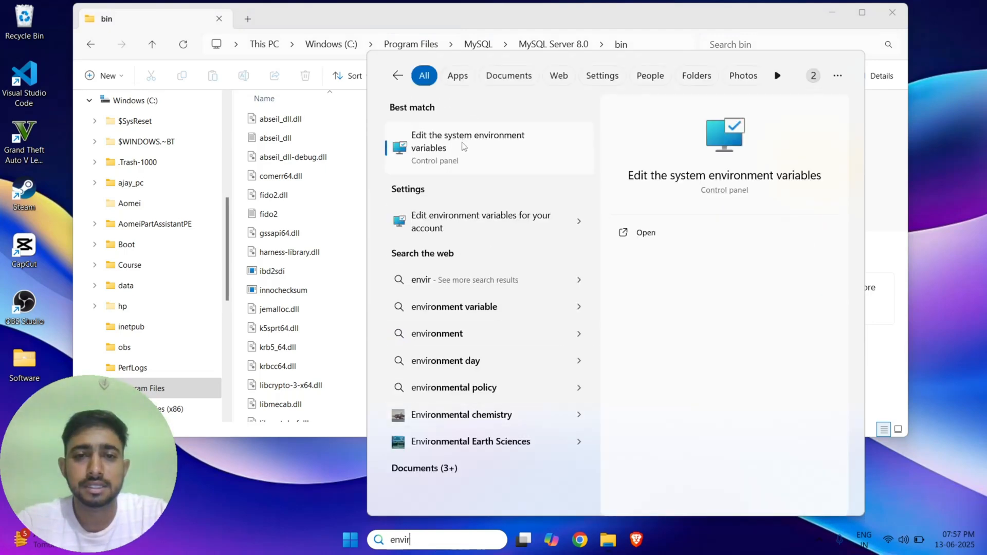
pyautogui.click(466, 149)
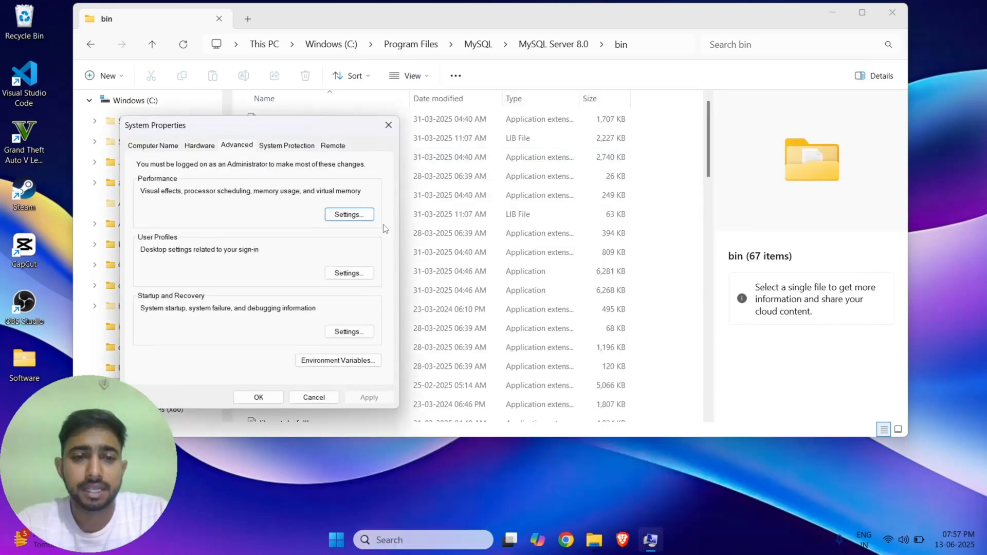
pyautogui.click(337, 361)
pyautogui.click(337, 360)
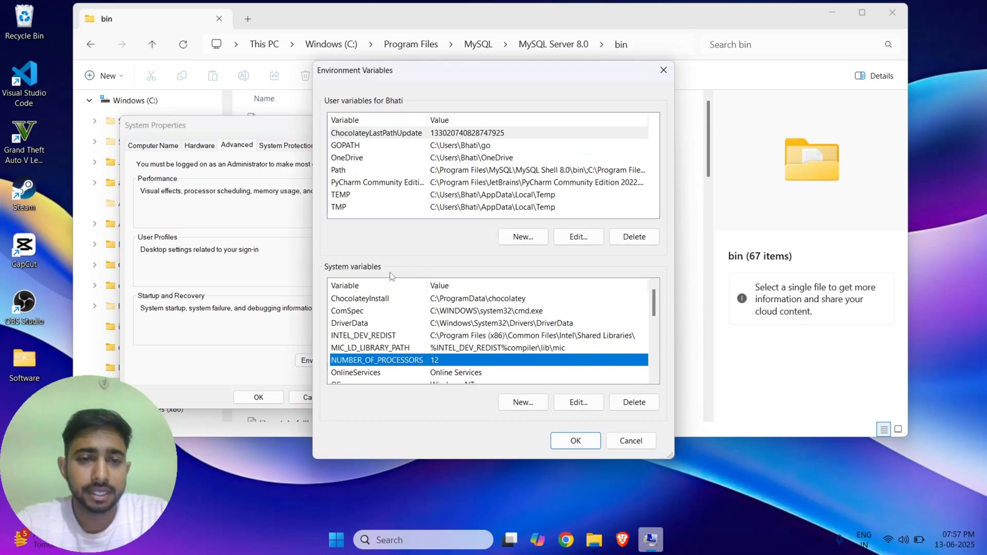
pyautogui.scroll(-1, 371, 343)
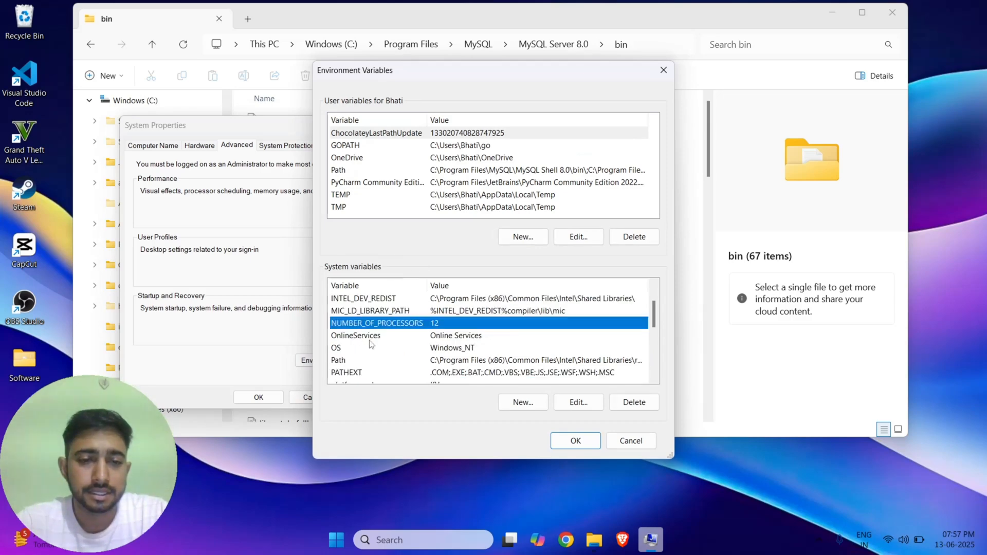
pyautogui.doubleClick(369, 360)
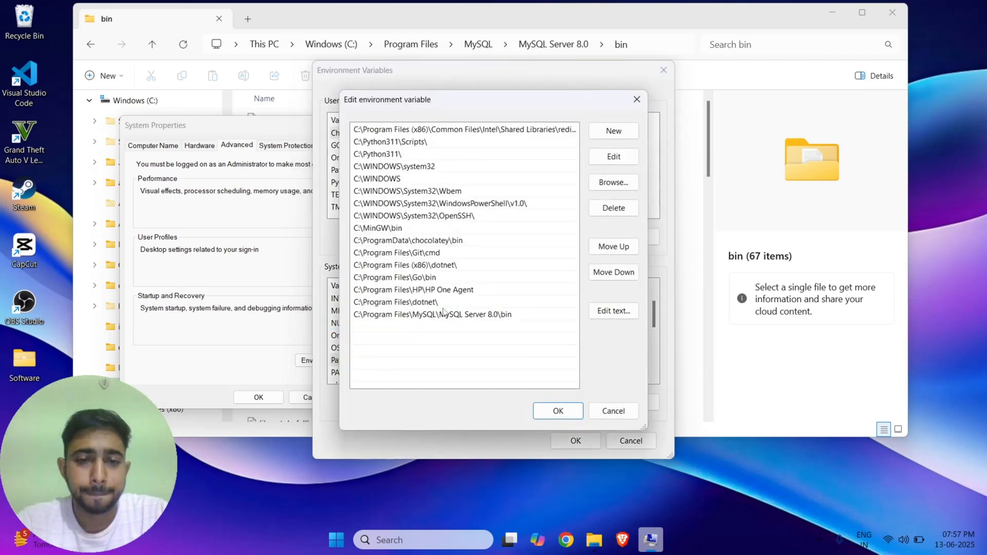
# Add the MySQL Server 8.0 bin path to Path, remove the duplicate, save, and close all windows.
pyautogui.click(608, 133)
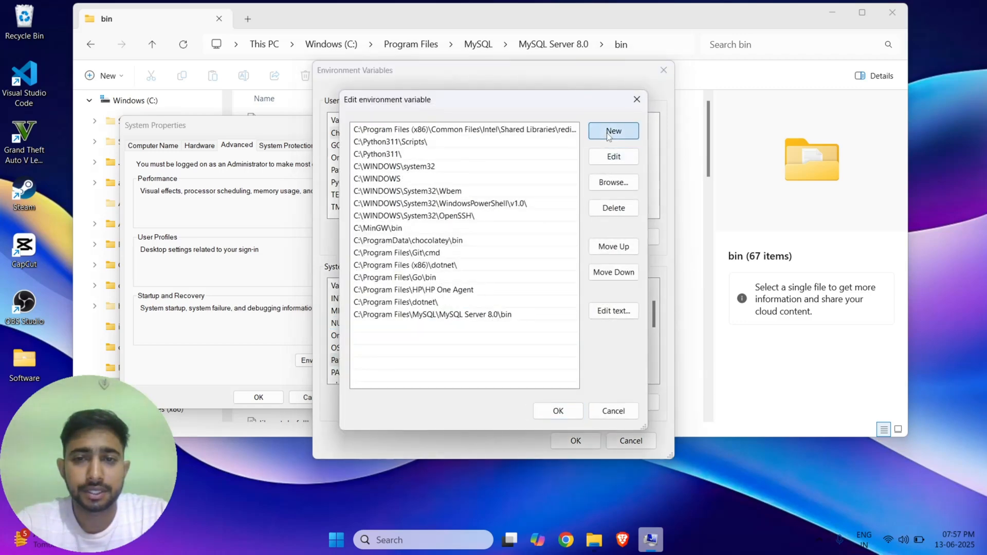
pyautogui.hotkey('ctrl', 'v')
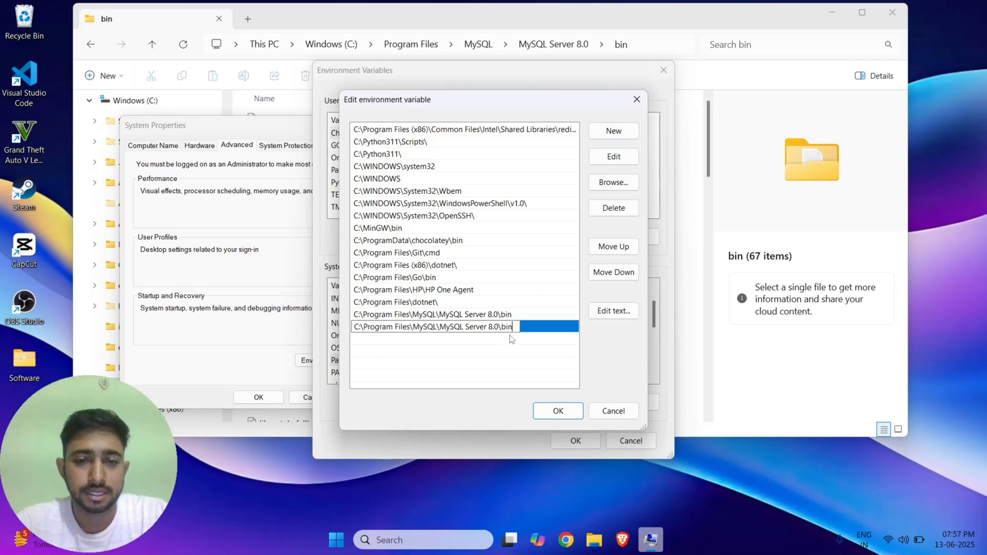
pyautogui.doubleClick(518, 314)
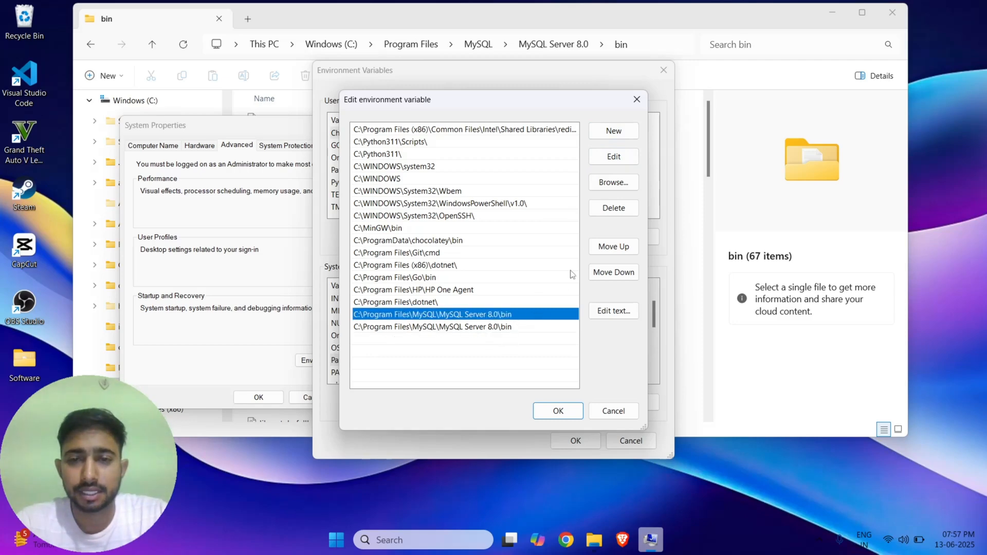
pyautogui.click(612, 208)
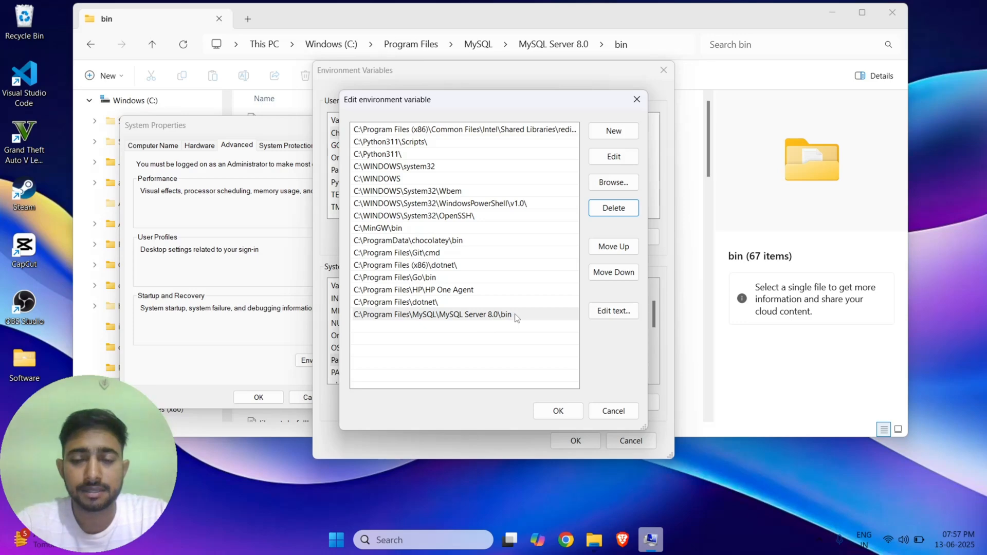
pyautogui.click(569, 411)
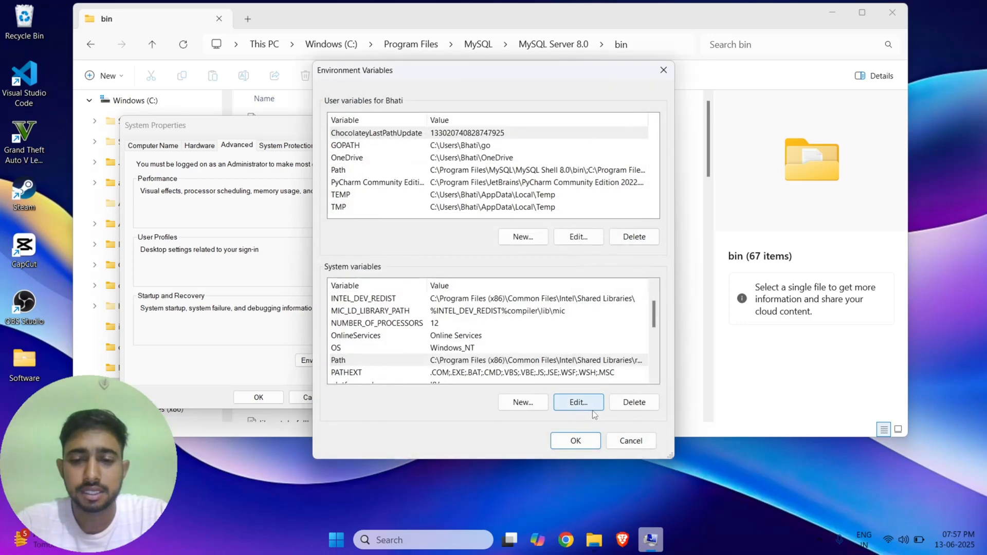
pyautogui.click(581, 440)
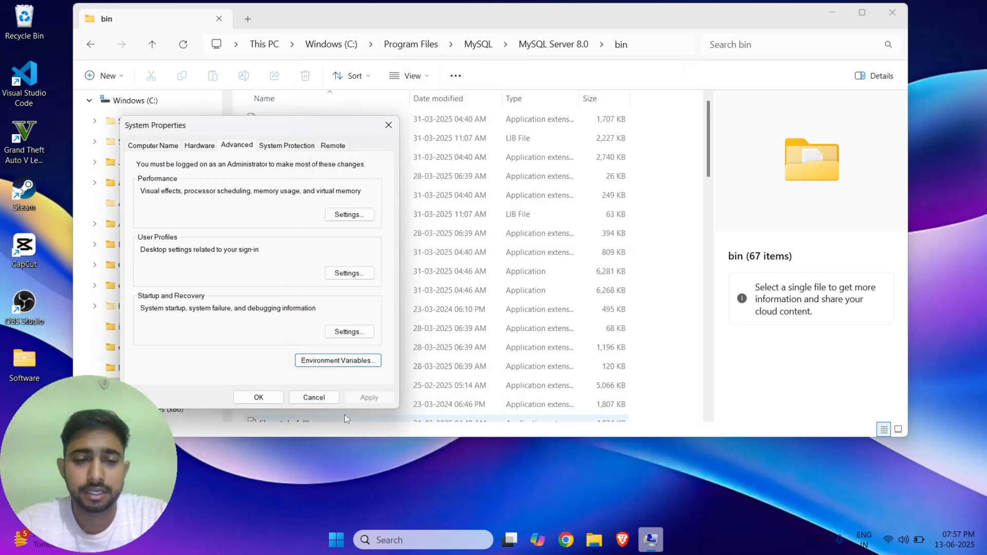
pyautogui.click(272, 401)
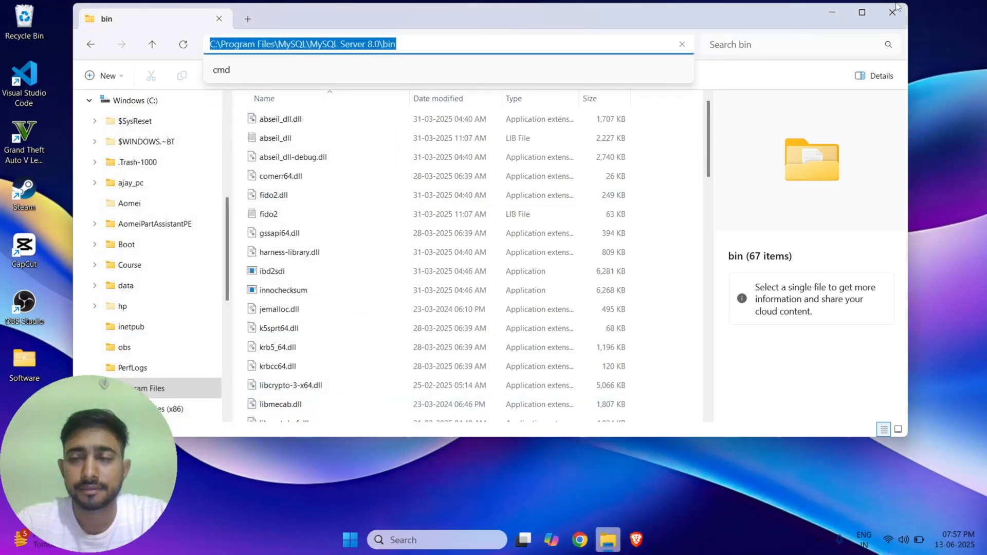
pyautogui.click(900, 11)
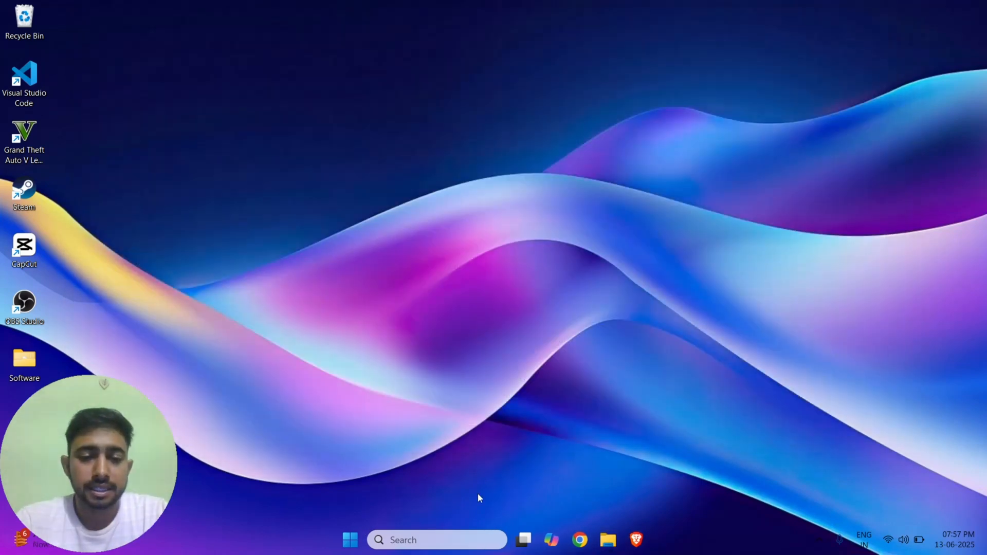
# Run mysql --version in Command Prompt, confirming Ver 8.0.42, then close it.
pyautogui.click(439, 546)
pyautogui.write('cmd')
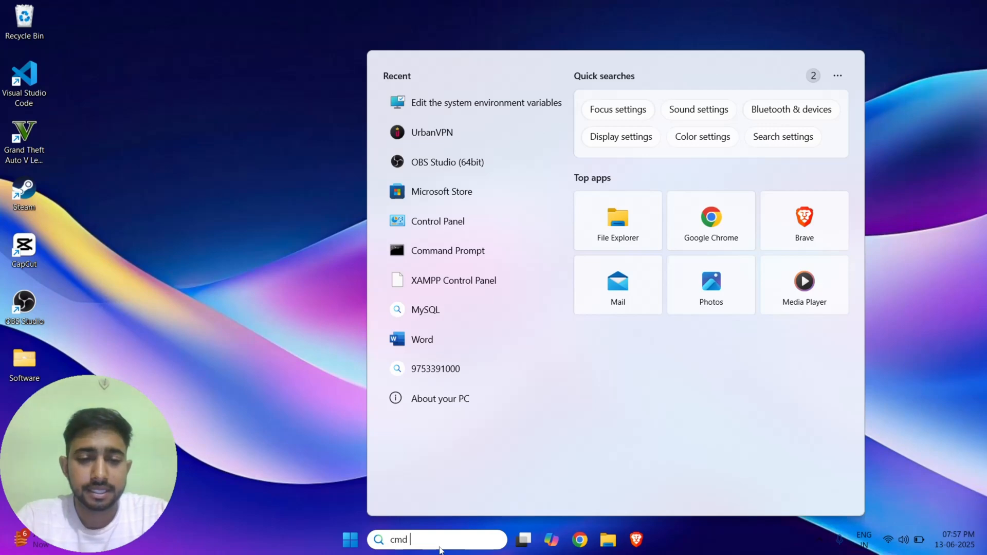
pyautogui.click(452, 144)
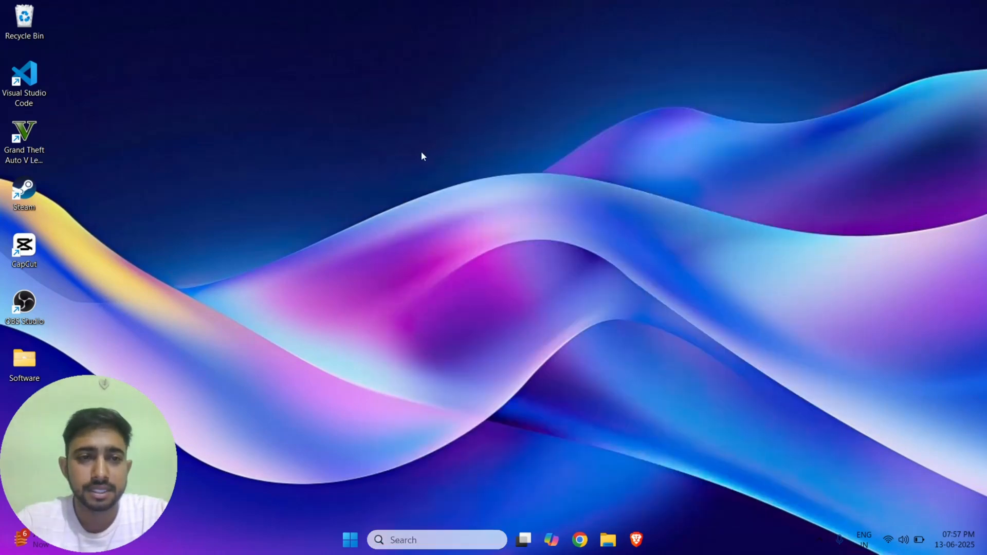
pyautogui.write('m')
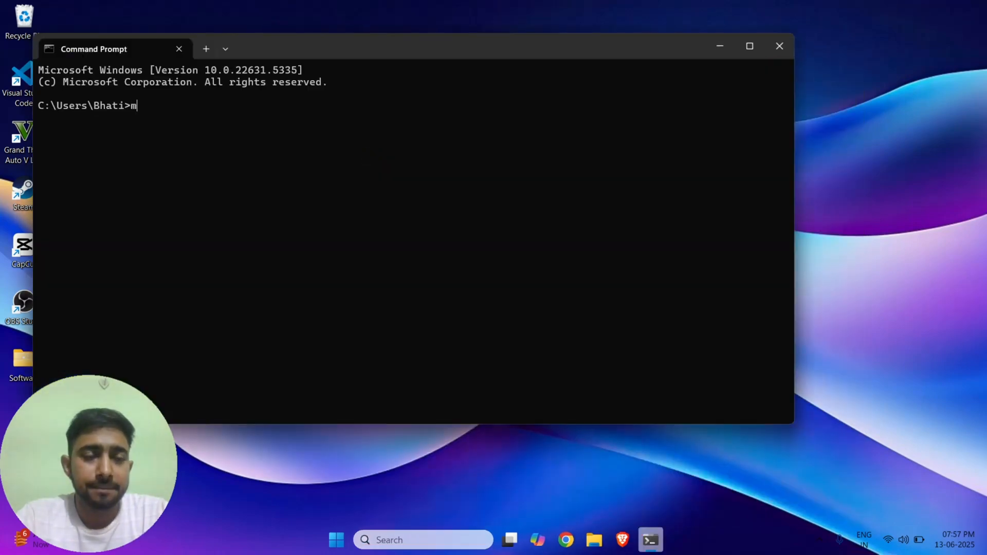
pyautogui.write('ysql')
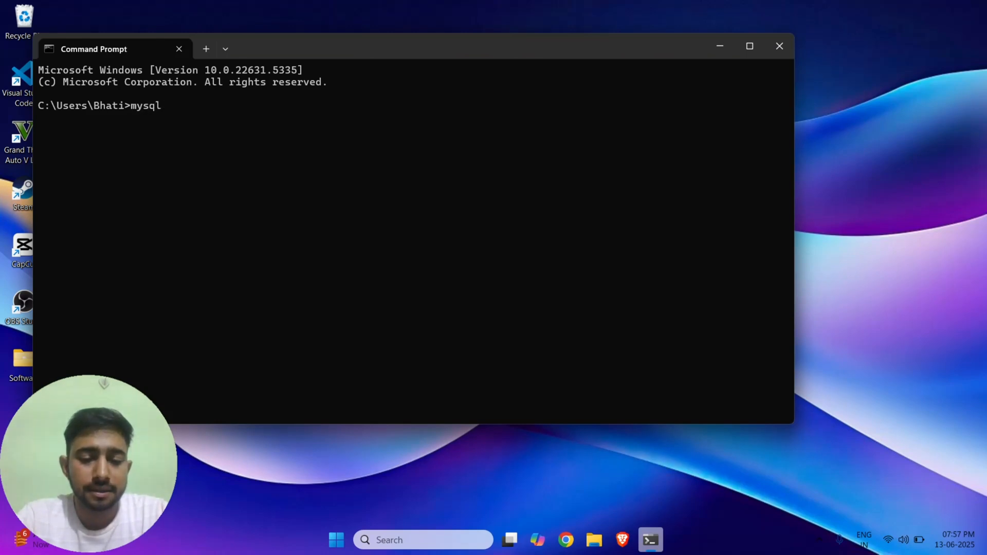
pyautogui.write(' --version')
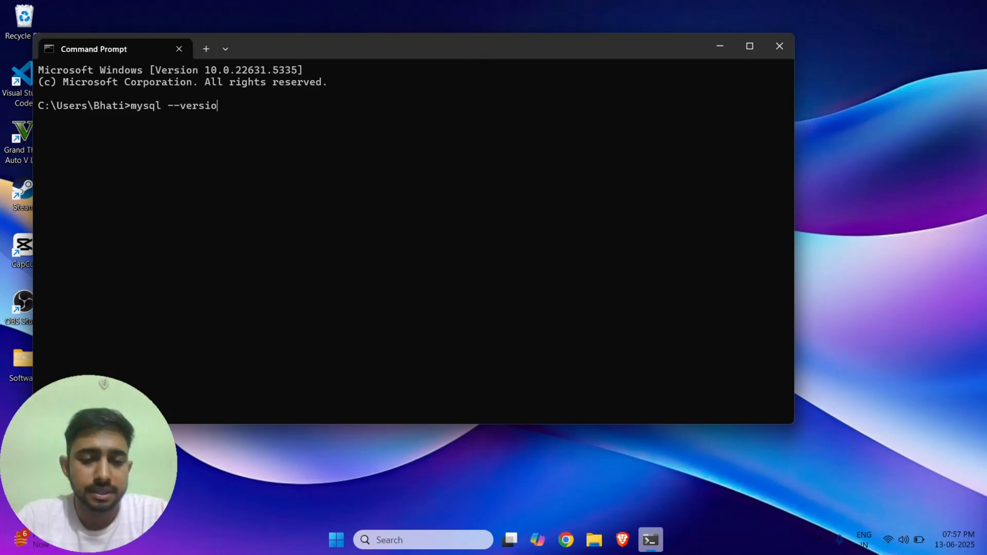
pyautogui.press('Return')
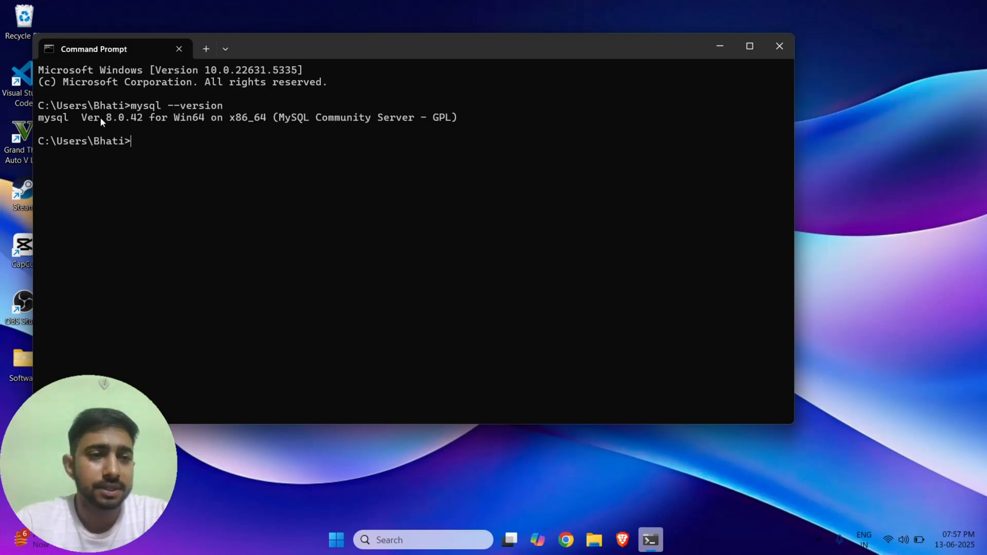
pyautogui.moveTo(98, 117); pyautogui.dragTo(142, 121)
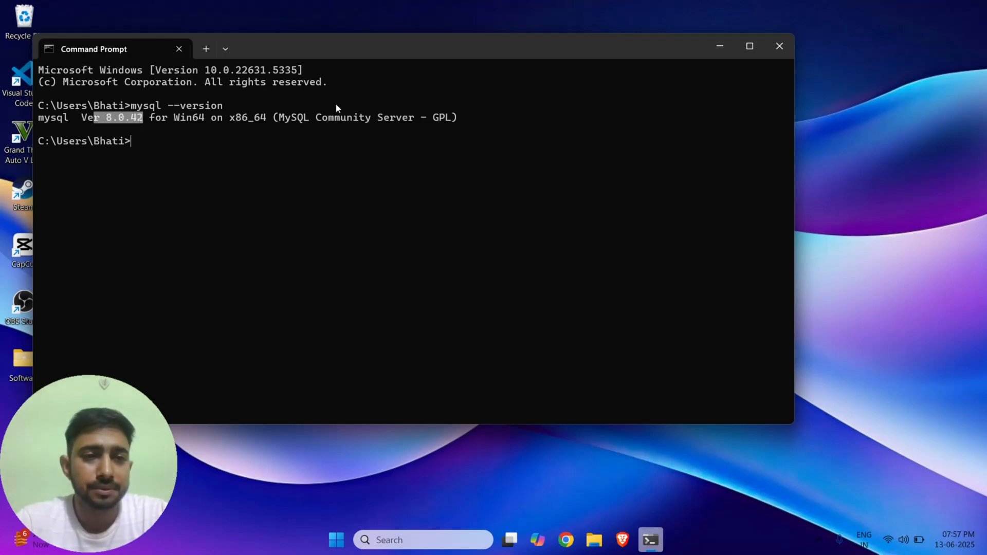
pyautogui.click(781, 46)
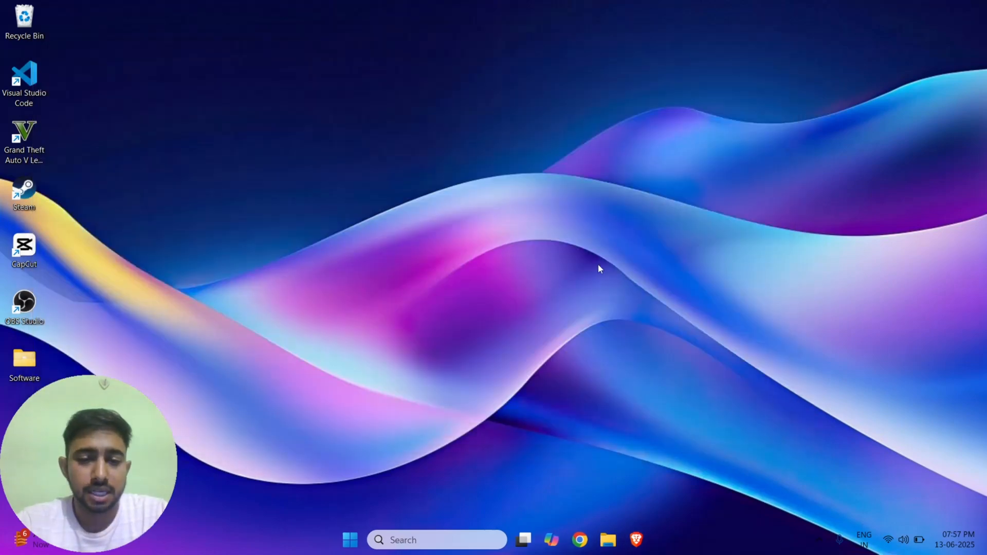
# Launch MySQL Workbench 8.0 CE and connect through the local root connection with its password.
pyautogui.click(413, 541)
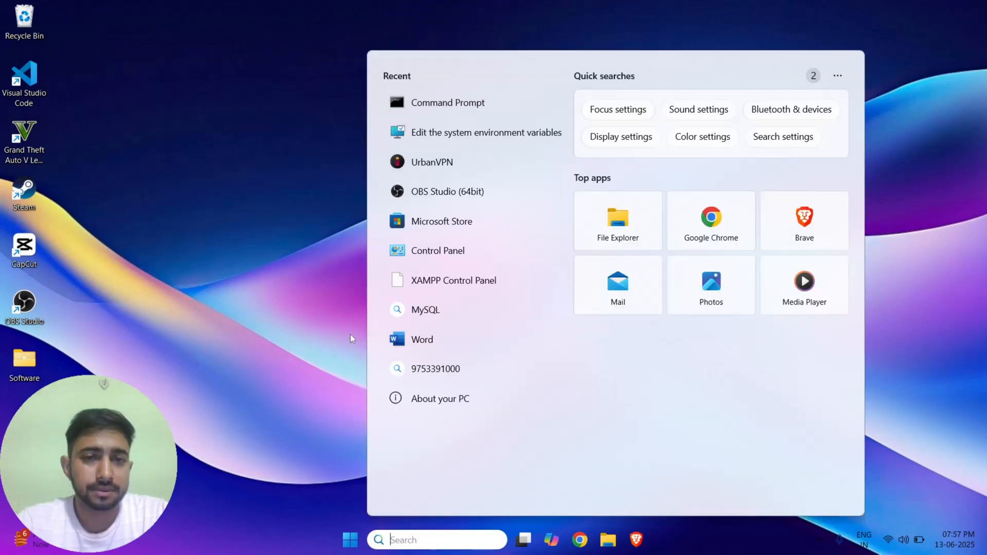
pyautogui.write('my')
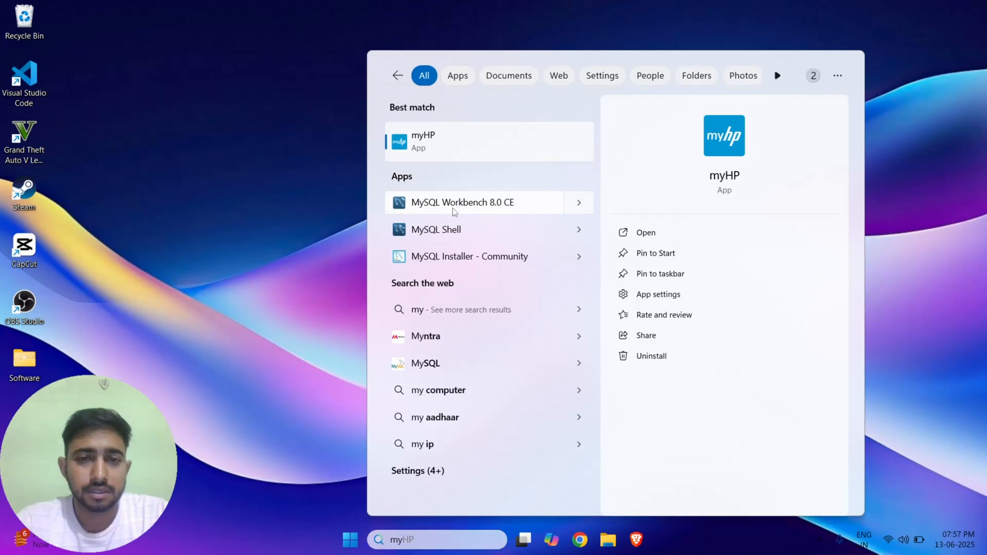
pyautogui.click(451, 208)
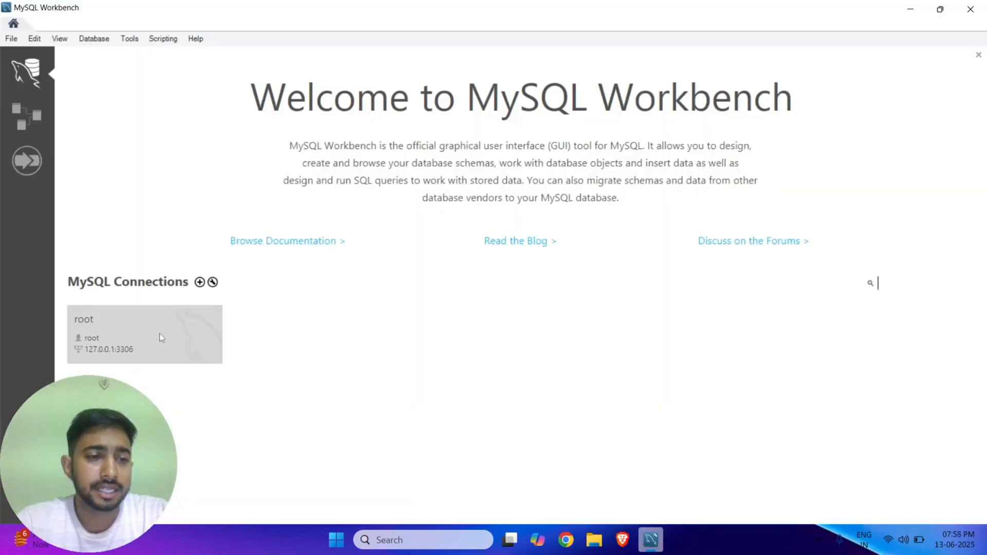
pyautogui.click(159, 335)
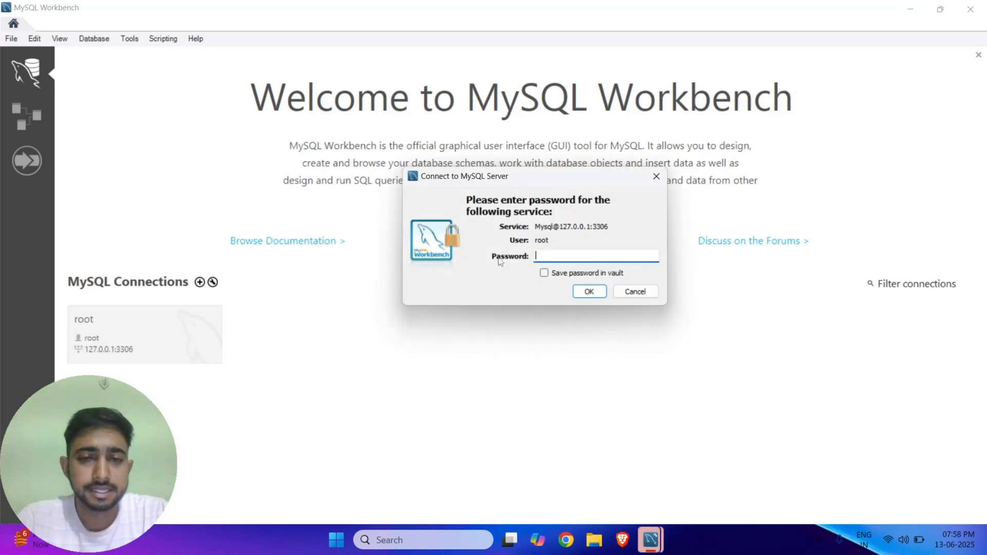
pyautogui.write('root')
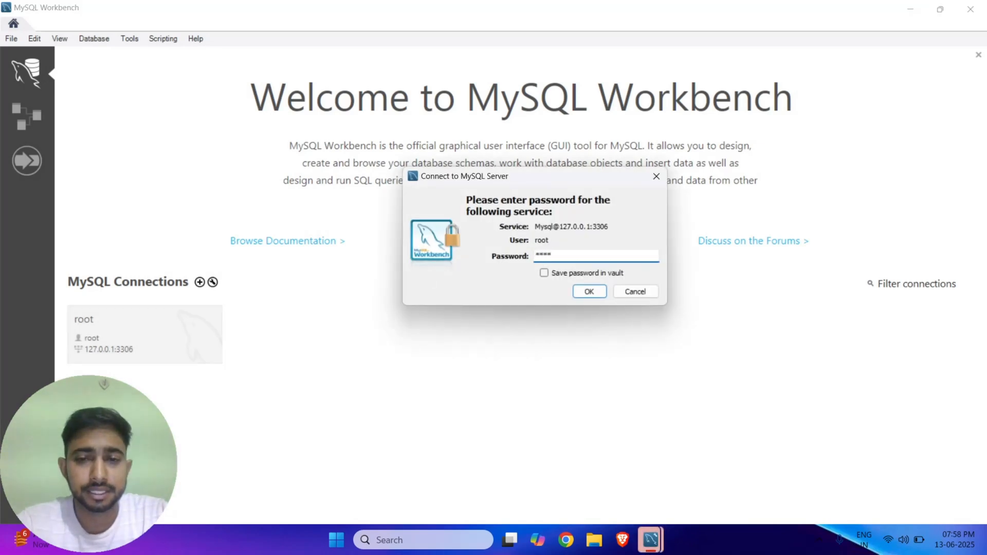
pyautogui.click(589, 292)
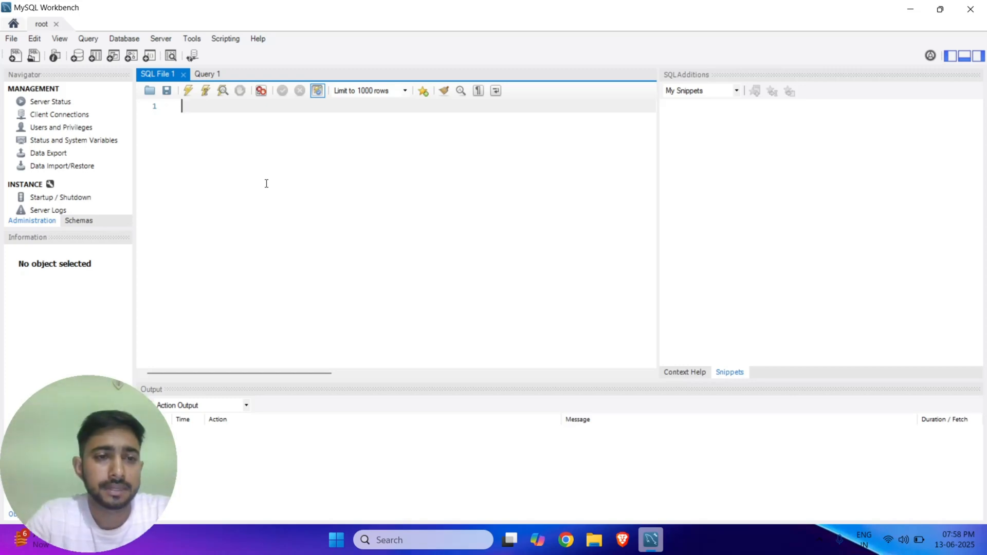
# Execute CREATE DATABASE dummy, check the output messages, and clear the editor.
pyautogui.write('reate ')
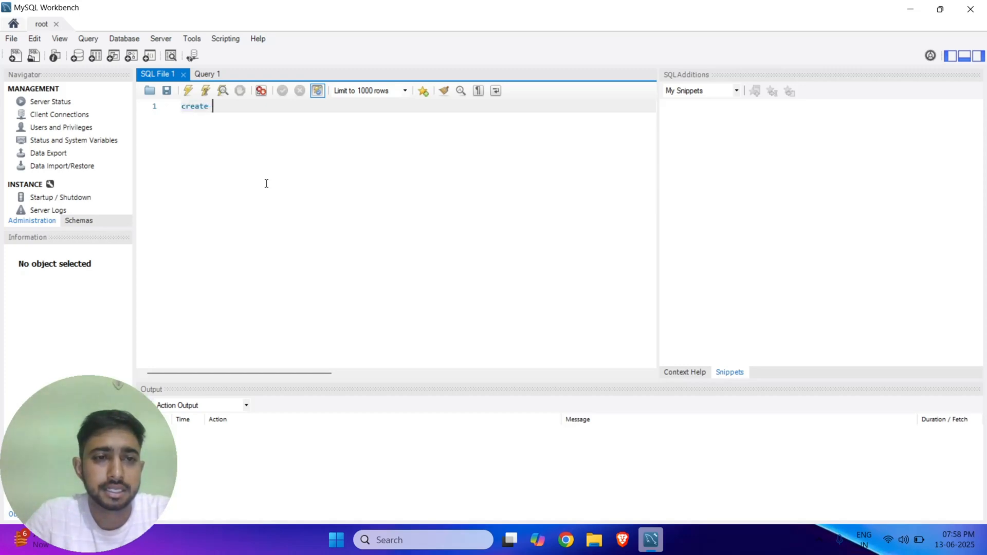
pyautogui.write('database dummy;')
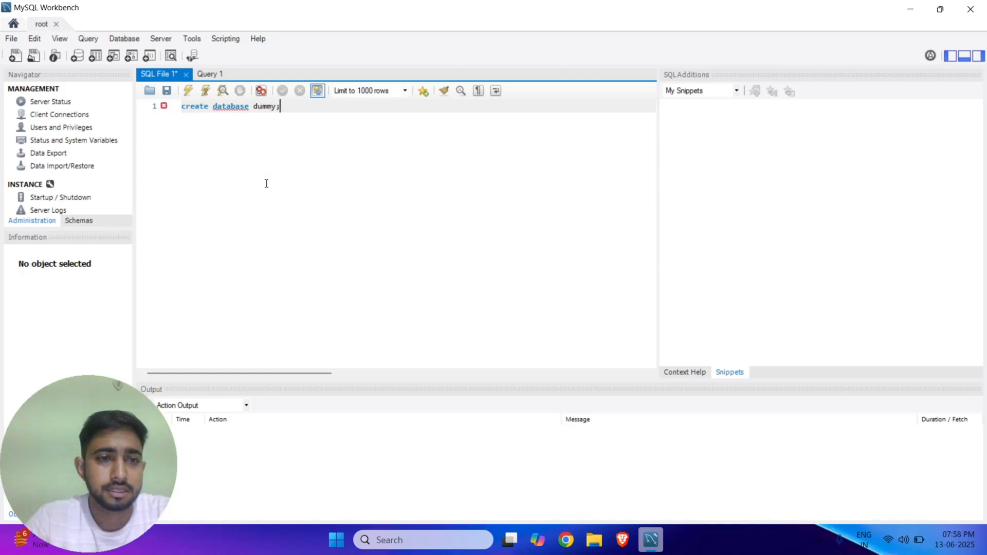
pyautogui.doubleClick(188, 93)
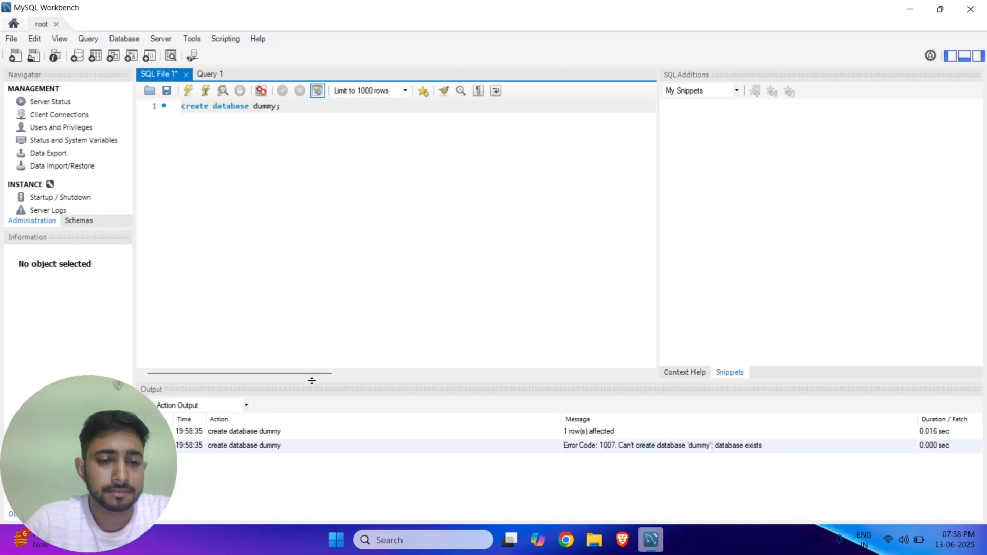
pyautogui.click(260, 450)
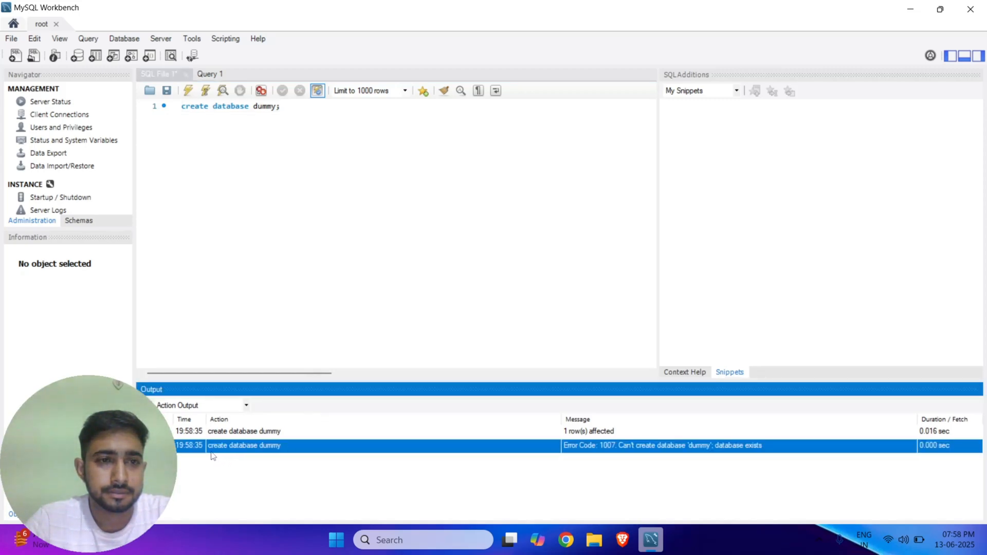
pyautogui.click(203, 152)
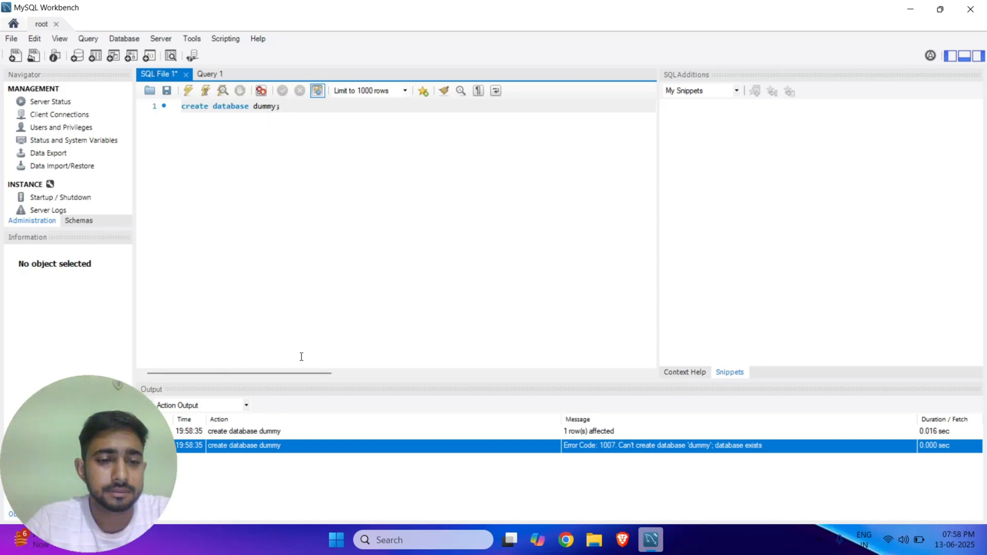
pyautogui.click(285, 433)
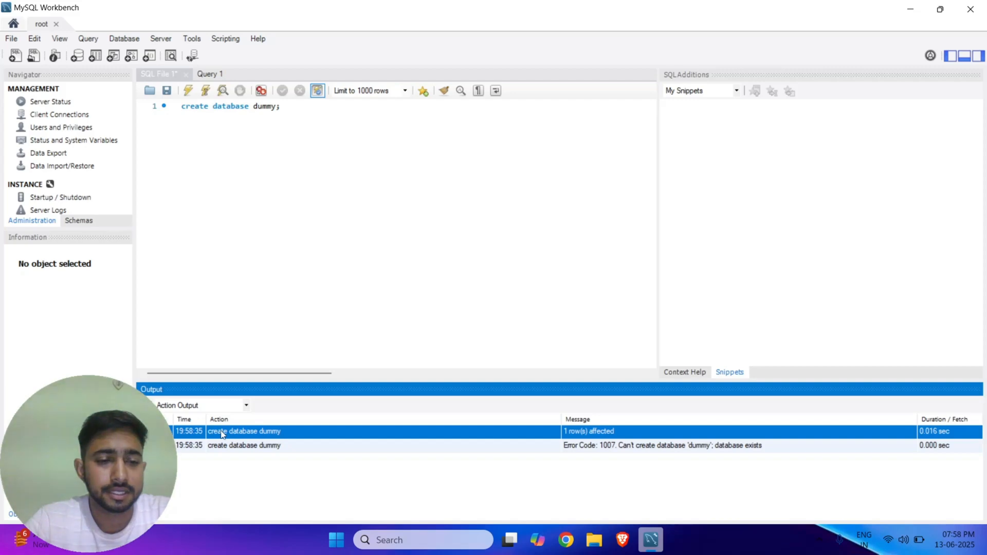
pyautogui.click(286, 110)
pyautogui.hotkey('ctrl', 'a')
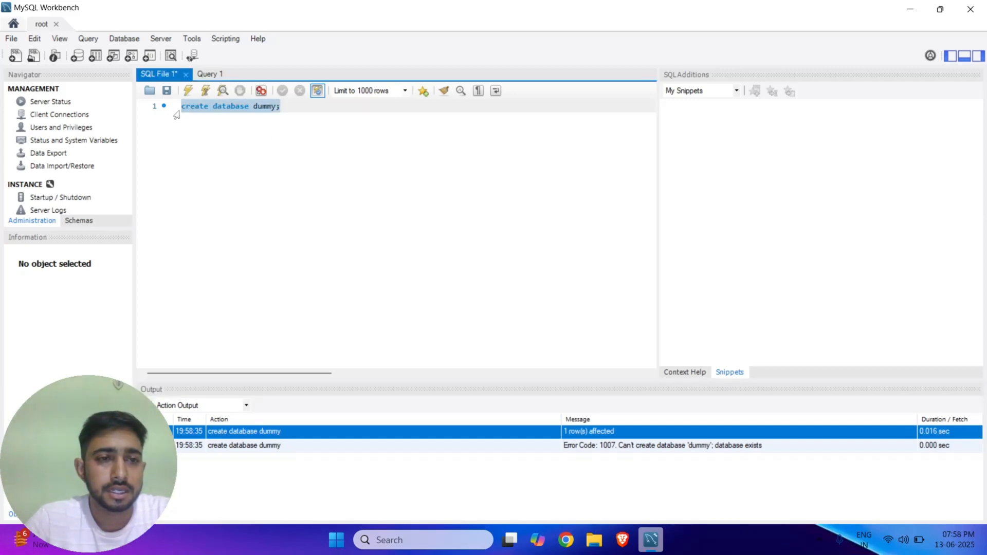
pyautogui.press('BackSpace')
# Run SHOW DATABASES; to confirm dummy is among five databases, then clear the editor.
pyautogui.write('show database')
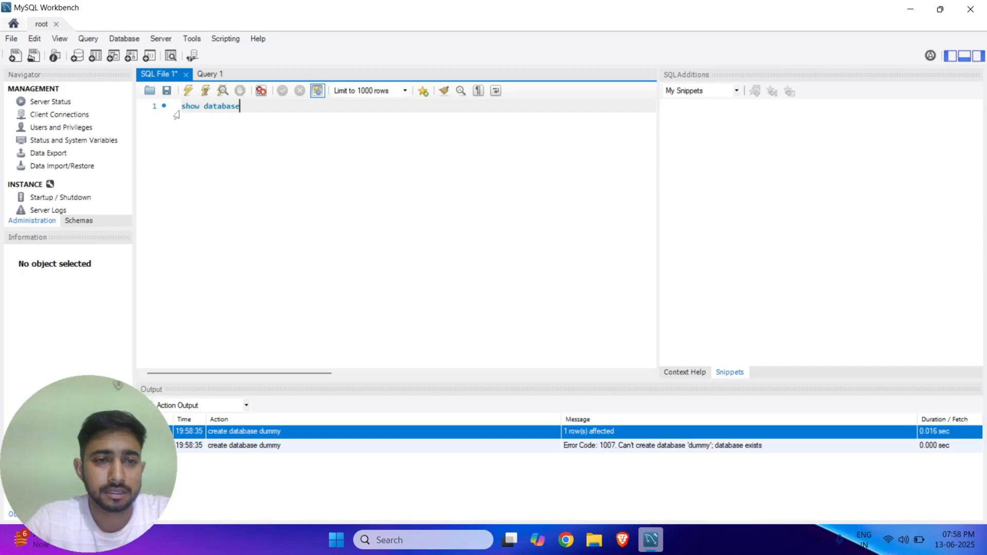
pyautogui.press('BackSpace')
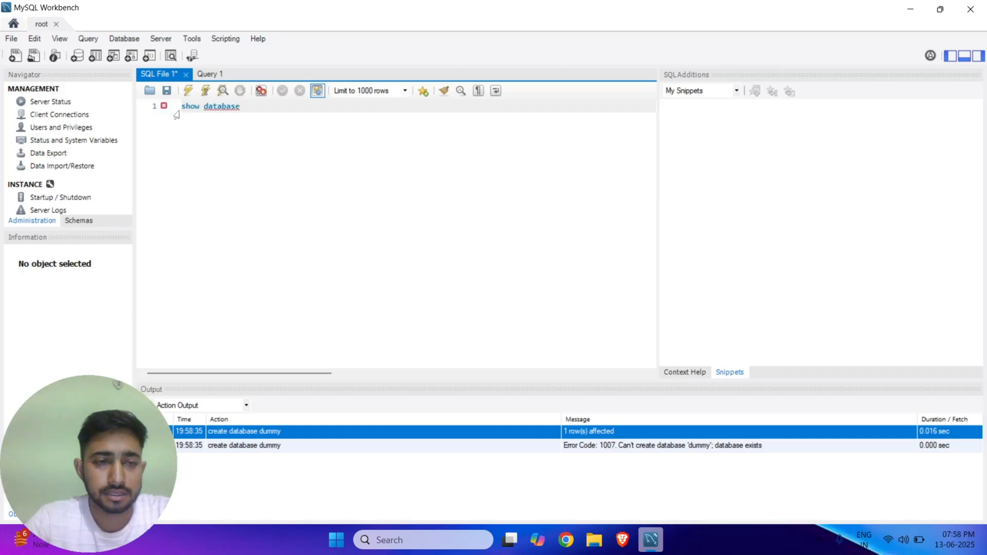
pyautogui.write('s')
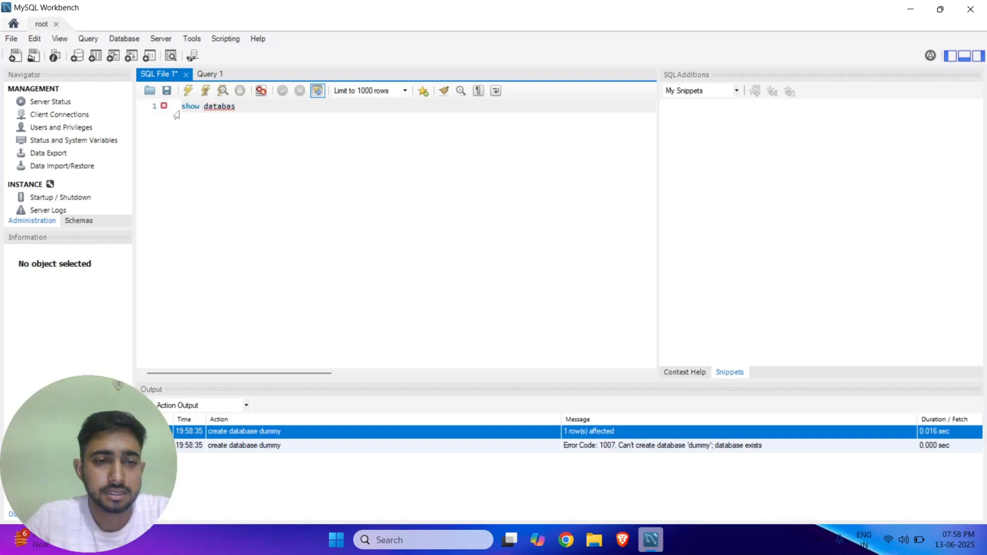
pyautogui.write('es;')
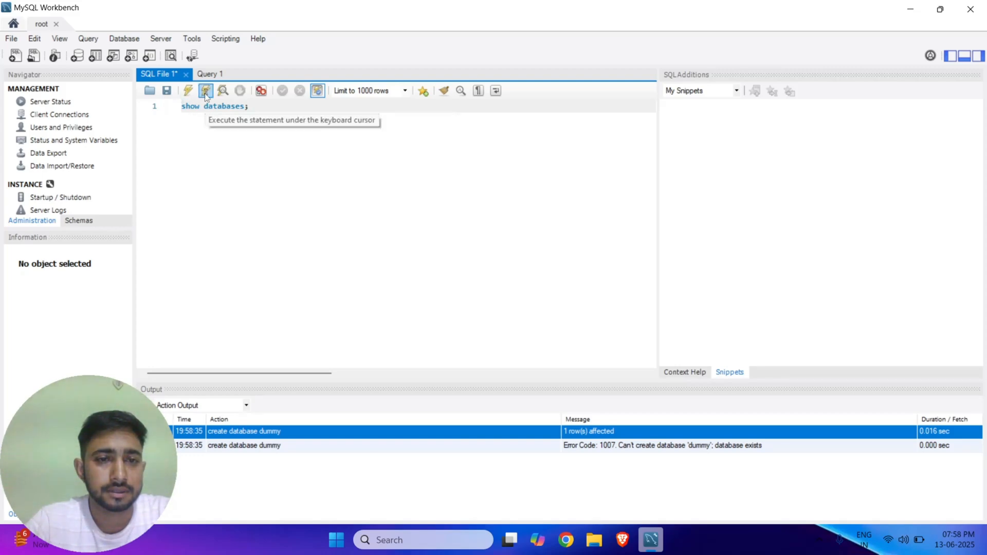
pyautogui.click(189, 93)
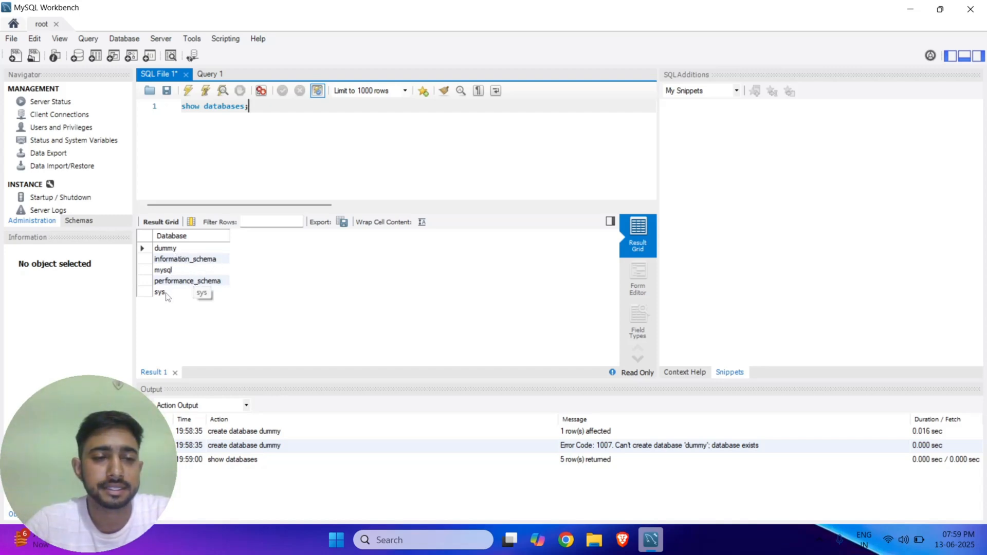
pyautogui.hotkey('ctrl', 'a')
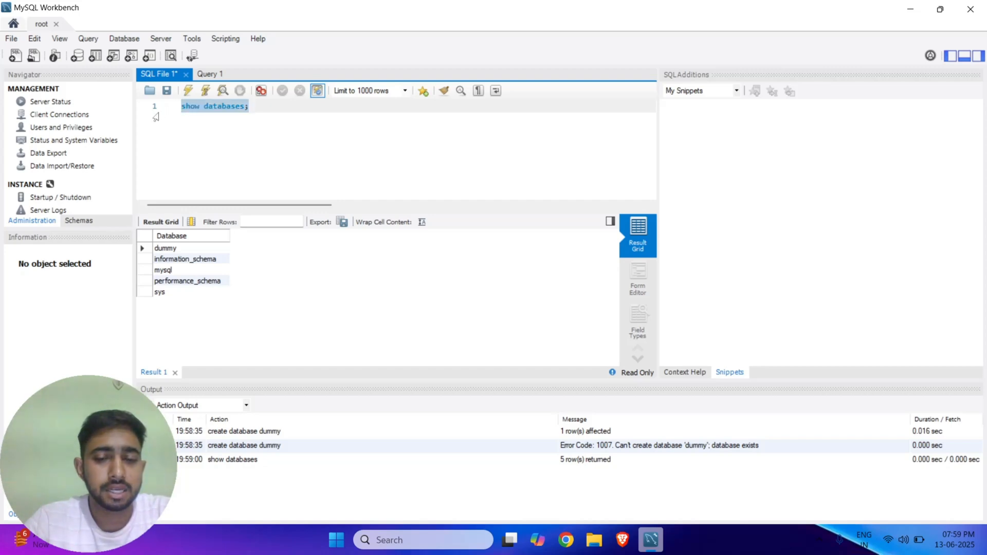
pyautogui.press('BackSpace')
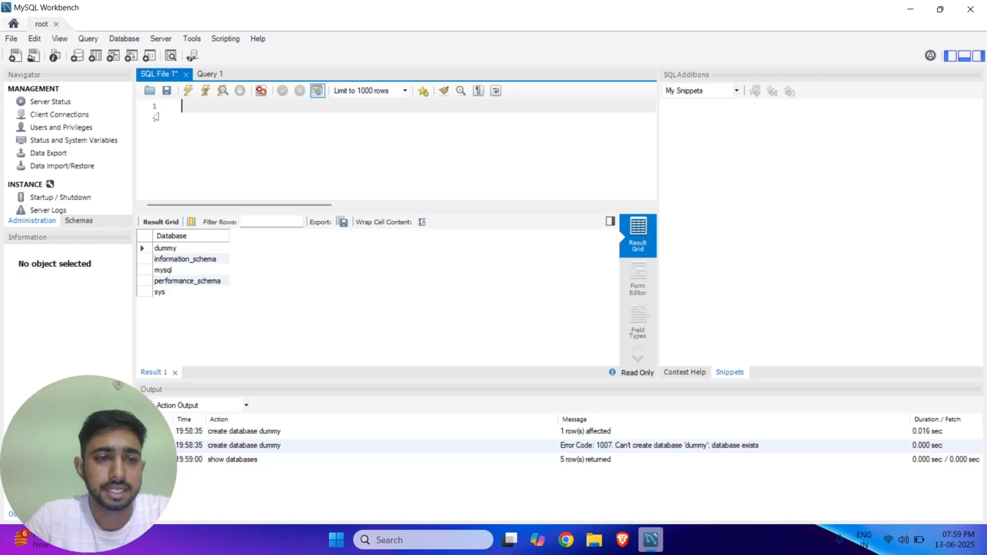
# Execute create database ajay; and confirm 1 row(s) affected in the output.
pyautogui.write('create')
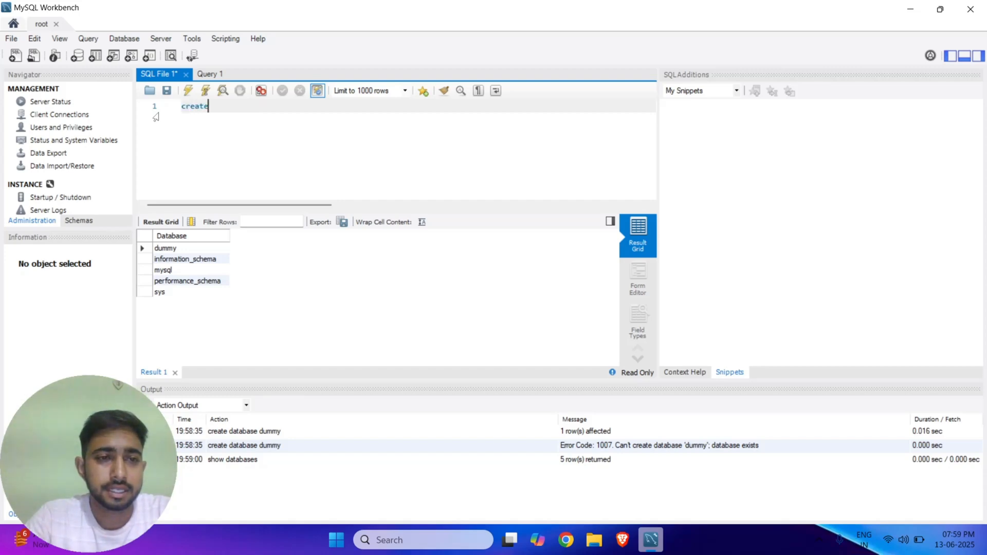
pyautogui.write(' database ajay;')
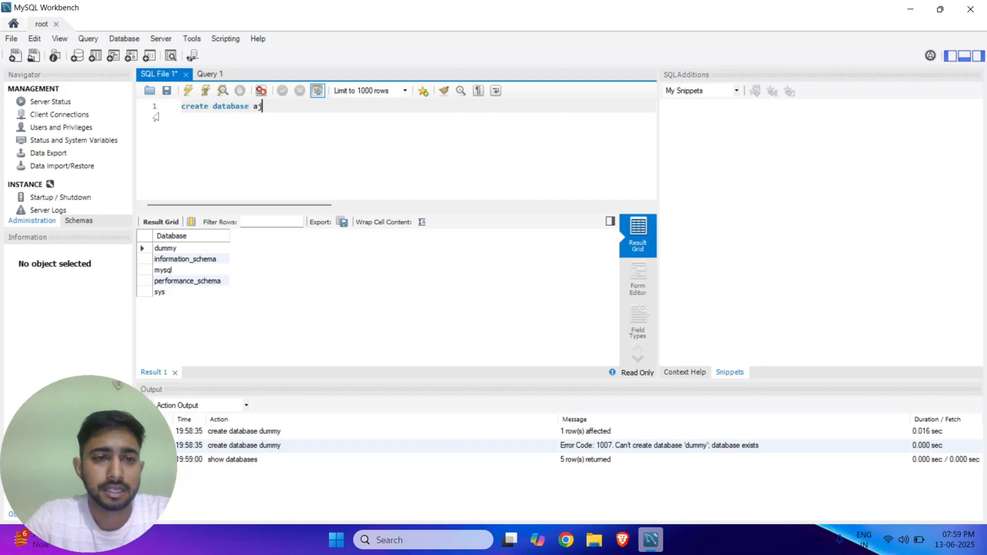
pyautogui.click(188, 90)
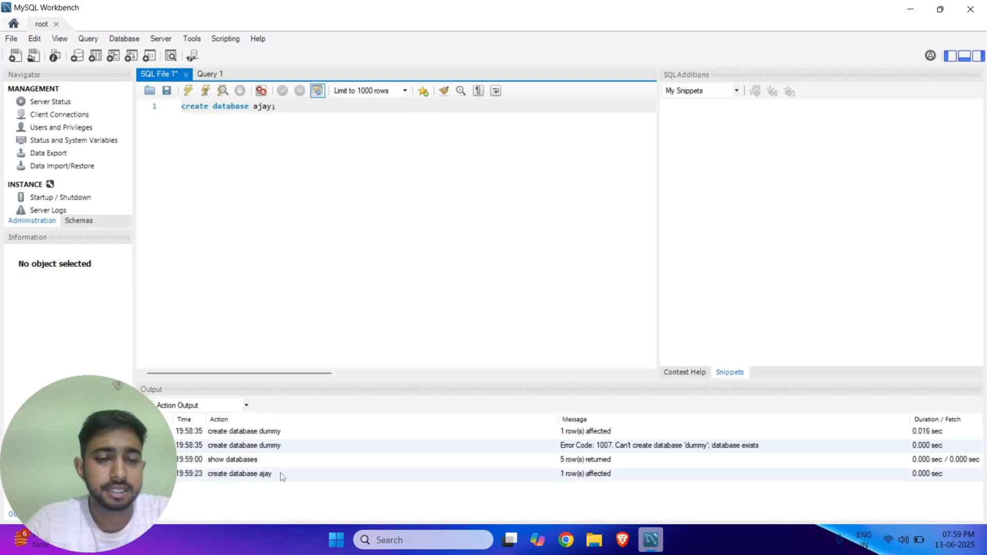
pyautogui.click(223, 478)
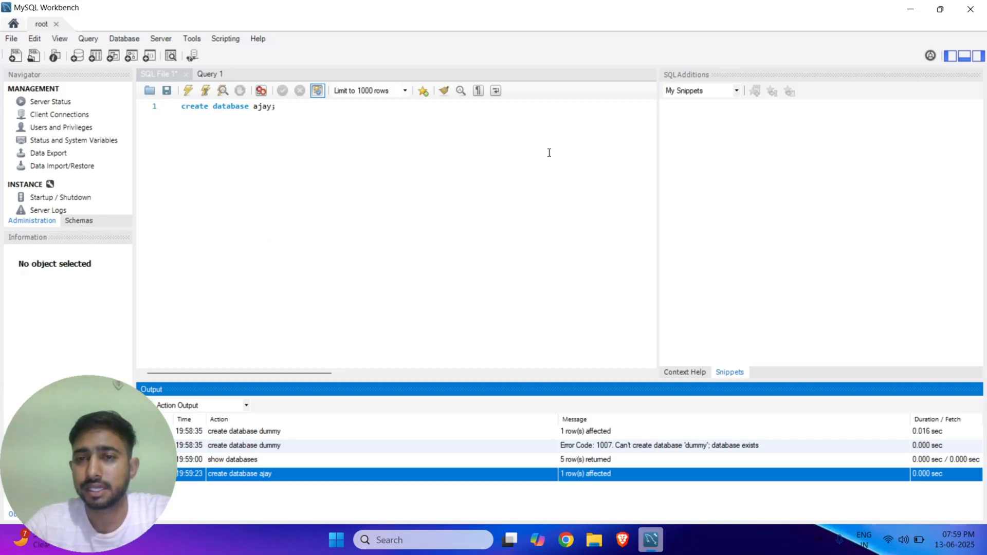
pyautogui.click(290, 149)
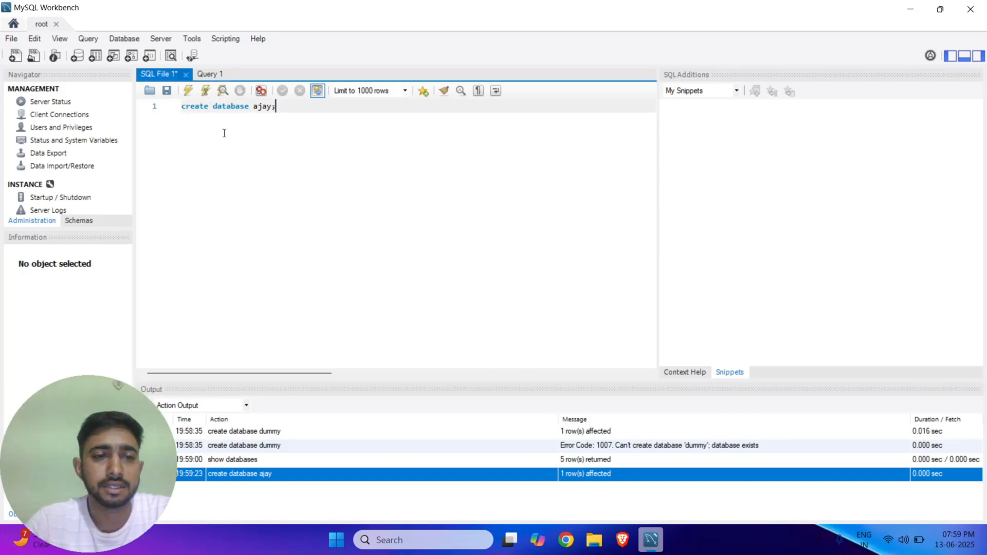